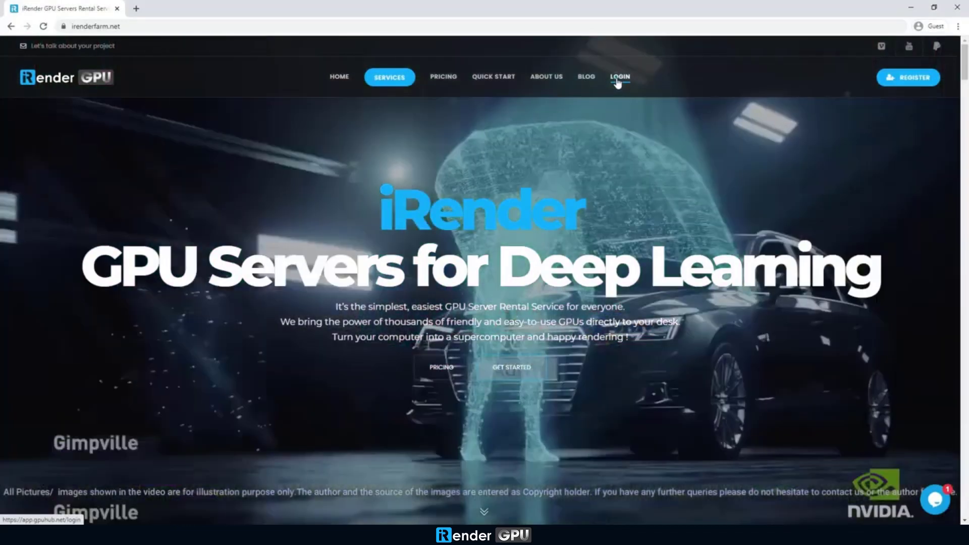
# - Go from the iRender homepage to the registration form and enter a new username
pyautogui.click(618, 79)
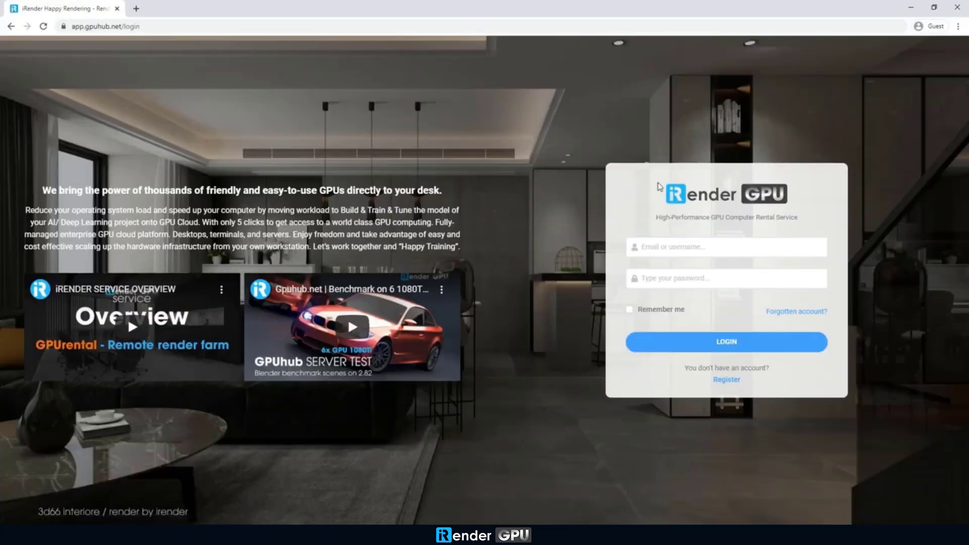
pyautogui.click(727, 380)
pyautogui.click(689, 191)
pyautogui.write('thanhcgon')
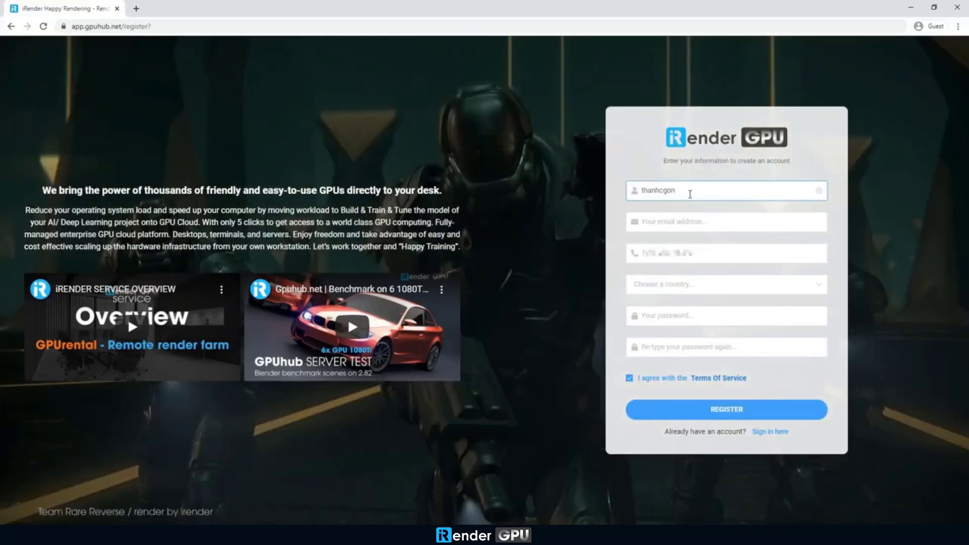
pyautogui.press('BackSpace')
pyautogui.press('BackSpace')
pyautogui.press('BackSpace')
pyautogui.write('ong')
# - Fill in the e-mail address and phone number, and filter the country list with 'vi'
pyautogui.click(685, 221)
pyautogui.click(684, 252)
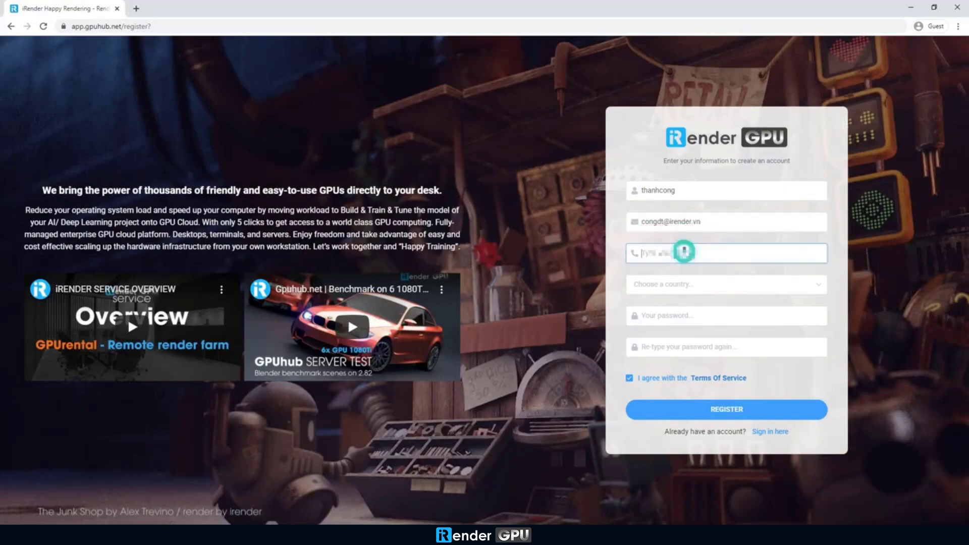
pyautogui.write('0987654321')
pyautogui.click(656, 285)
pyautogui.write('vi')
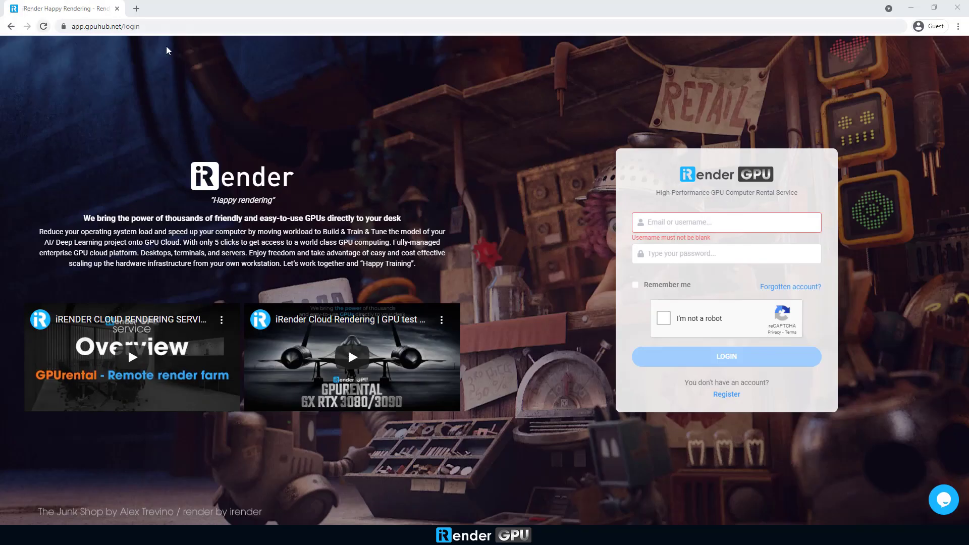
# - Enter the account username and password, tick the reCAPTCHA box, and log in
pyautogui.click(663, 226)
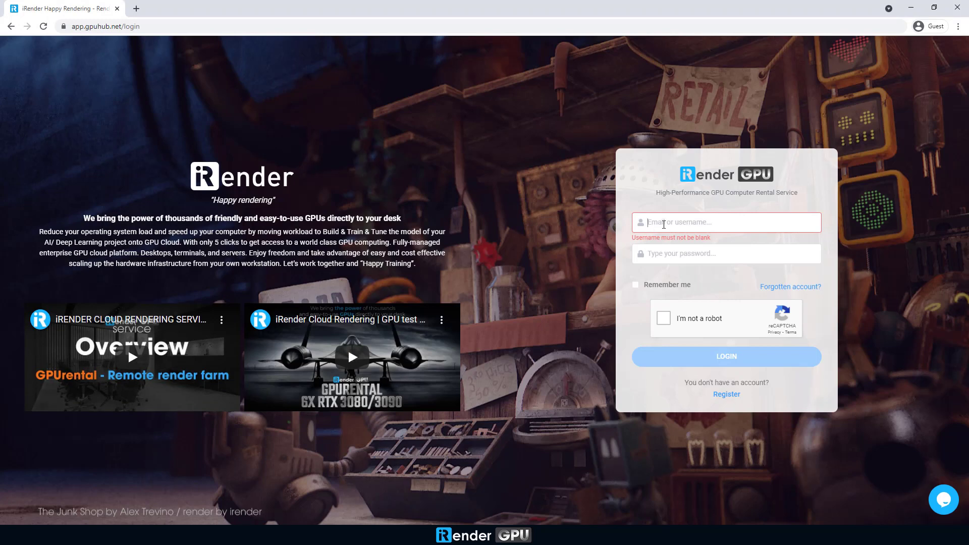
pyautogui.press('Tab')
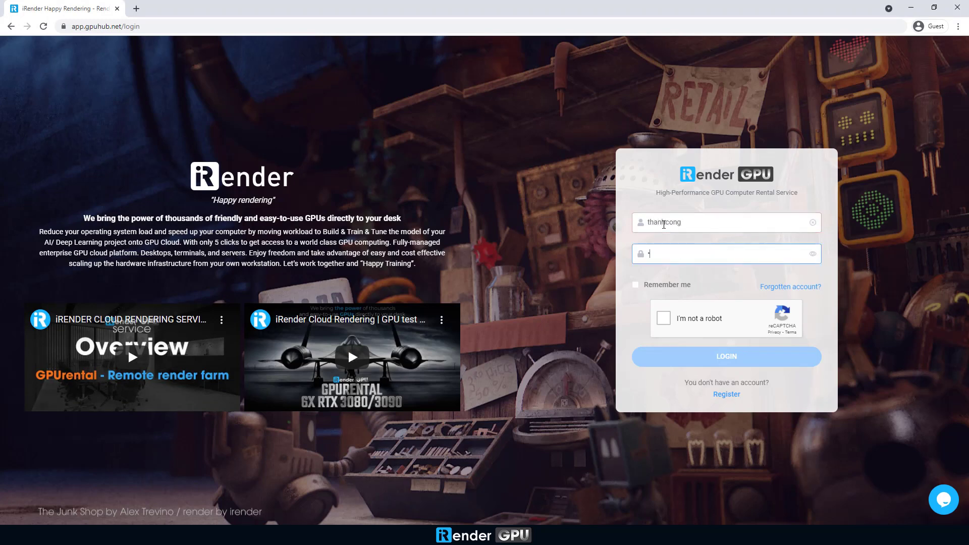
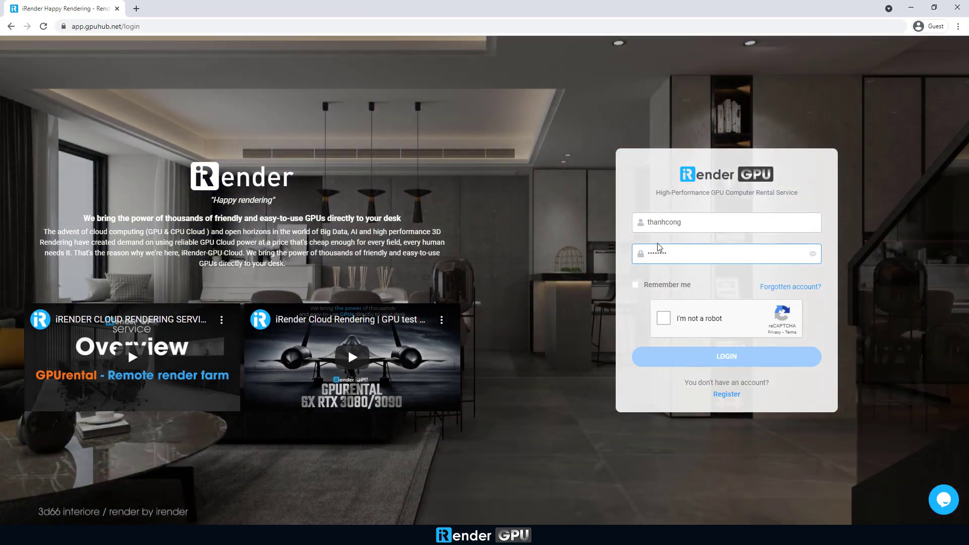
pyautogui.click(665, 319)
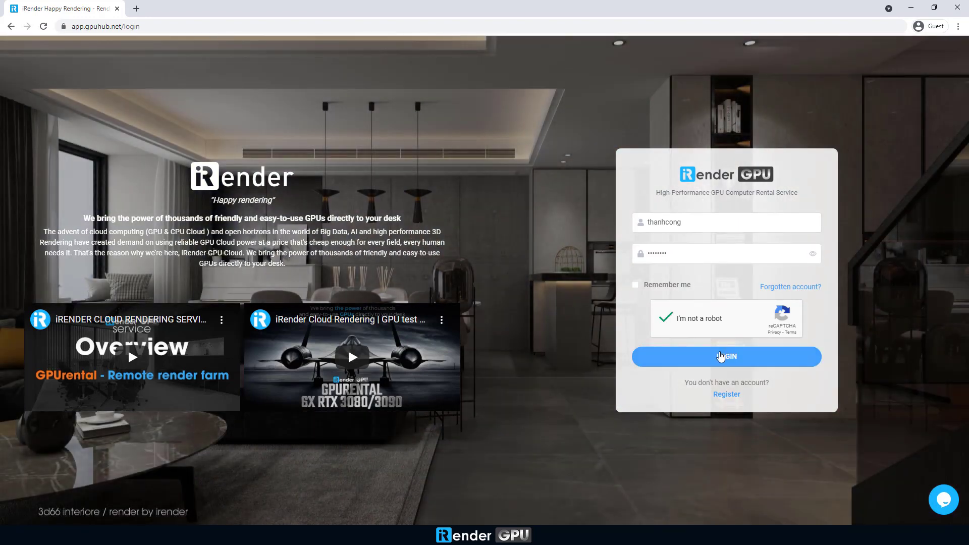
pyautogui.click(720, 356)
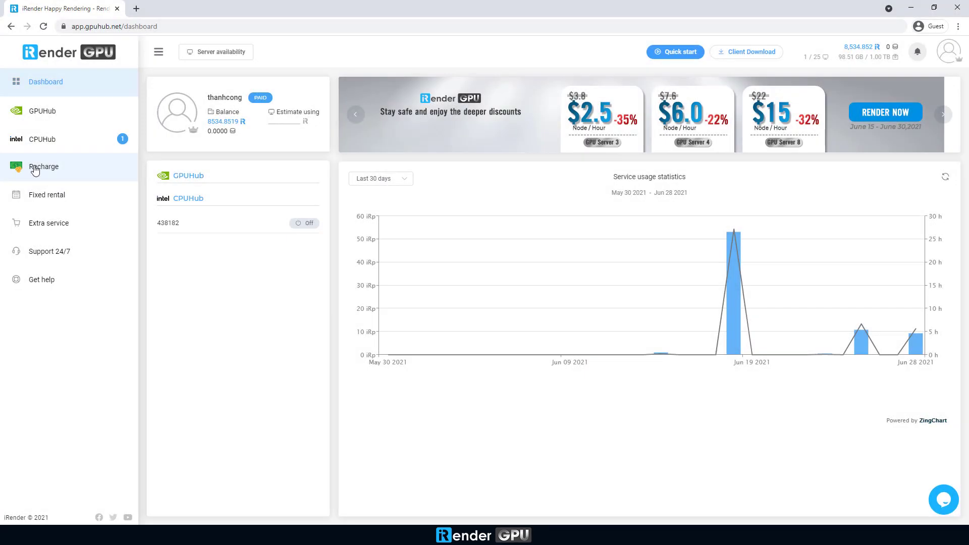
# - Start a new recharge, compare the $230 to $1500 amounts, and settle on $1500 via MoMo
pyautogui.click(34, 168)
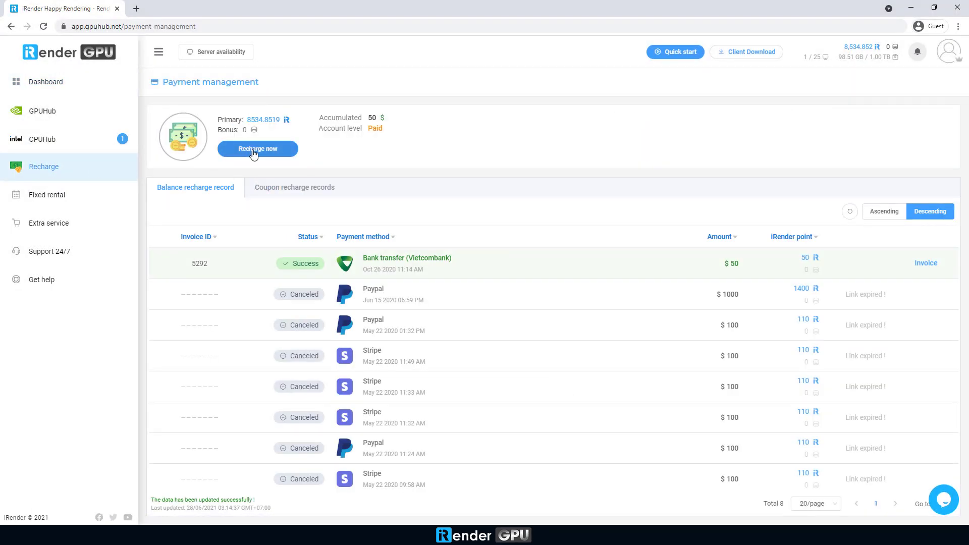
pyautogui.click(259, 152)
pyautogui.click(337, 292)
pyautogui.click(405, 298)
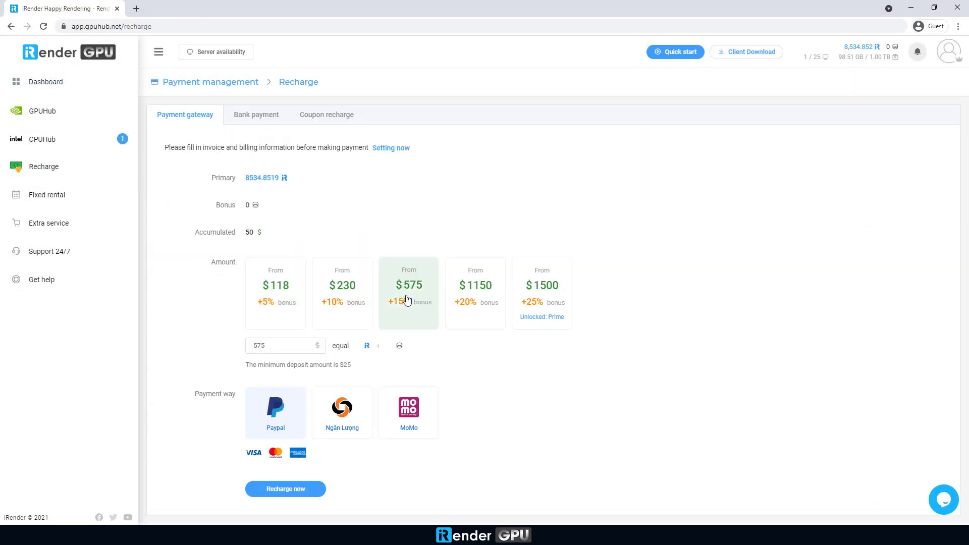
pyautogui.click(476, 305)
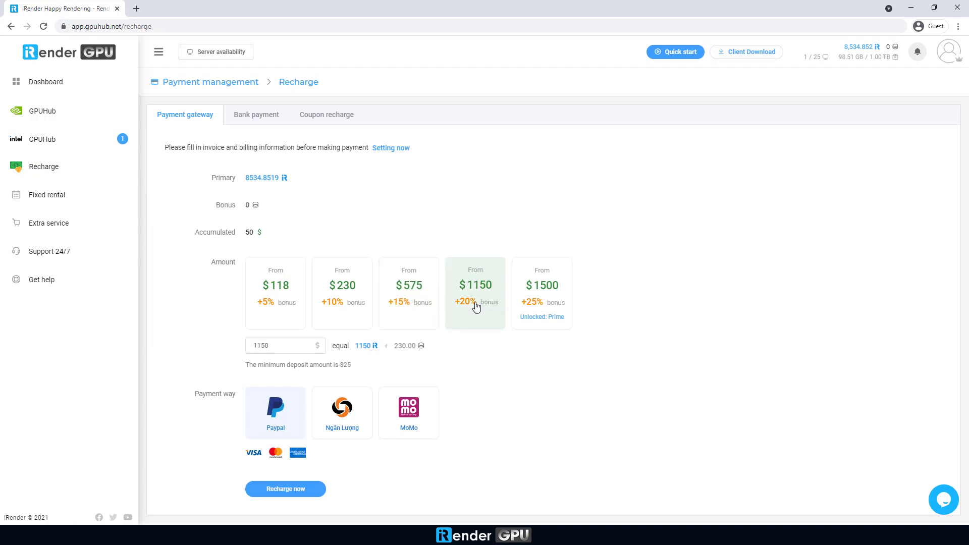
pyautogui.click(535, 304)
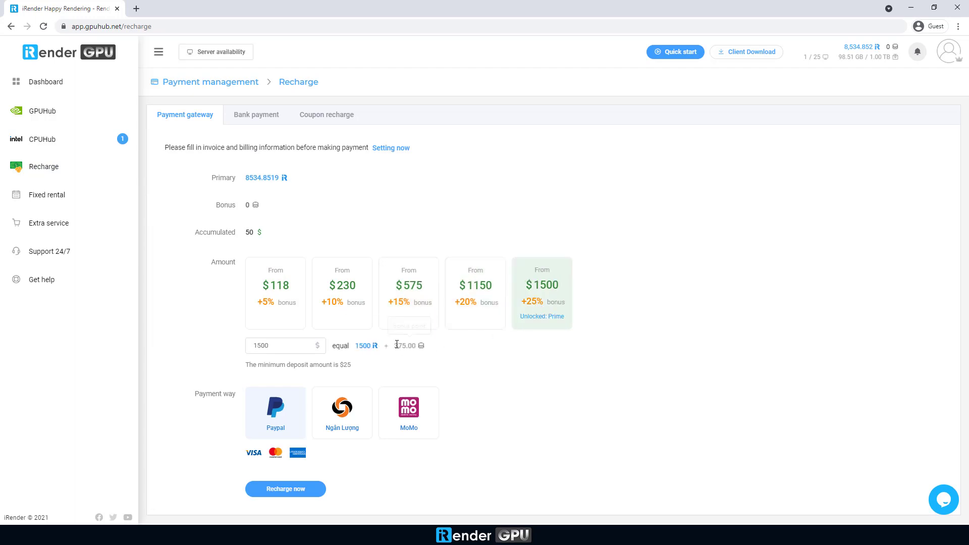
pyautogui.click(344, 421)
pyautogui.click(409, 419)
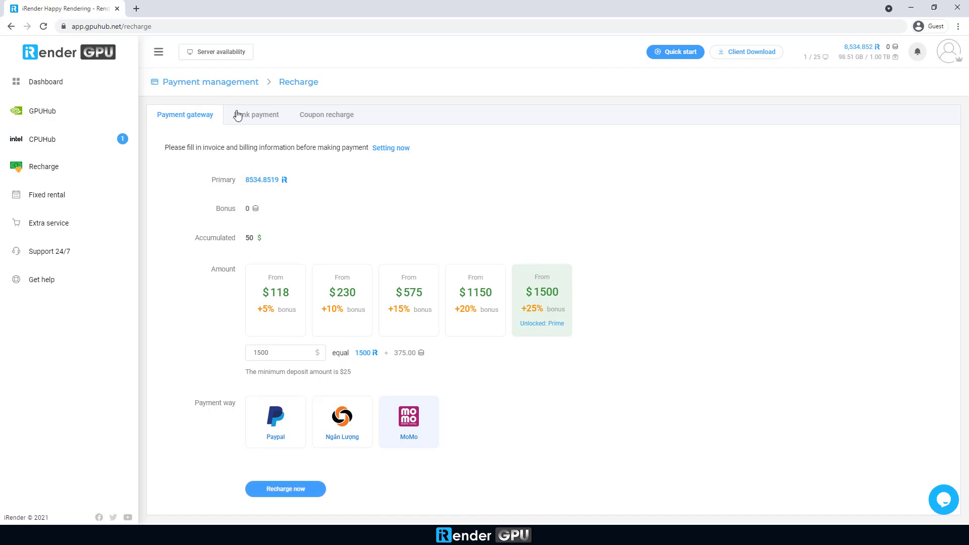
# - View the Bank payment and Coupon recharge options, then return to the payment gateways
pyautogui.click(266, 116)
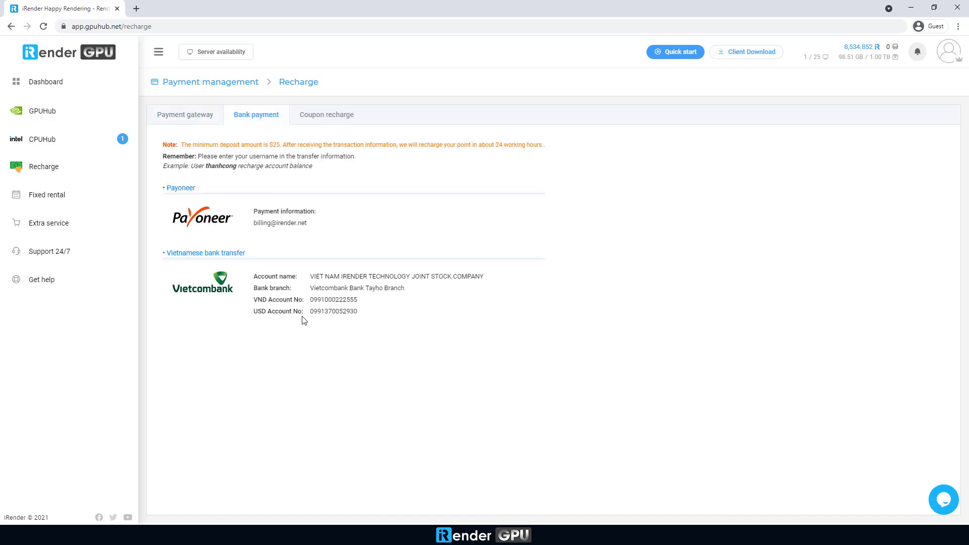
pyautogui.click(326, 120)
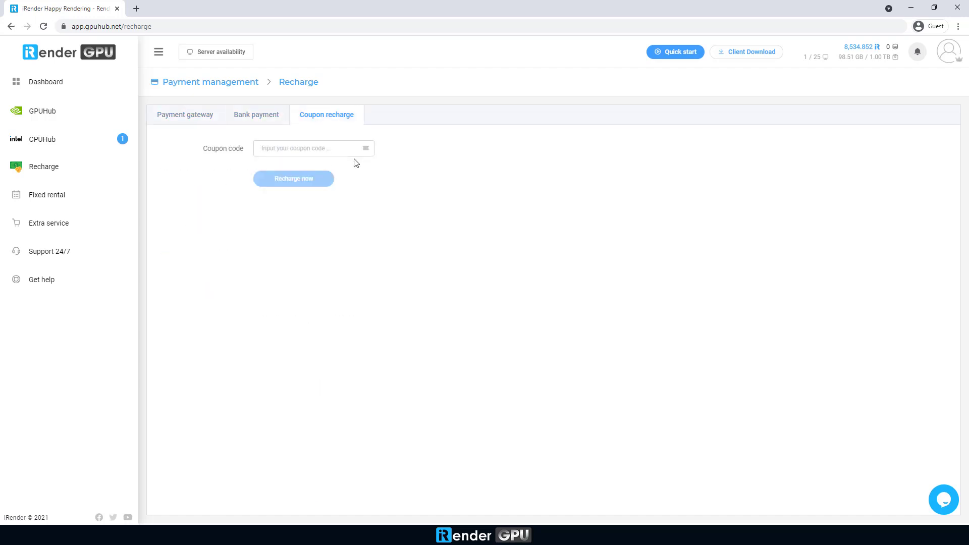
pyautogui.click(185, 116)
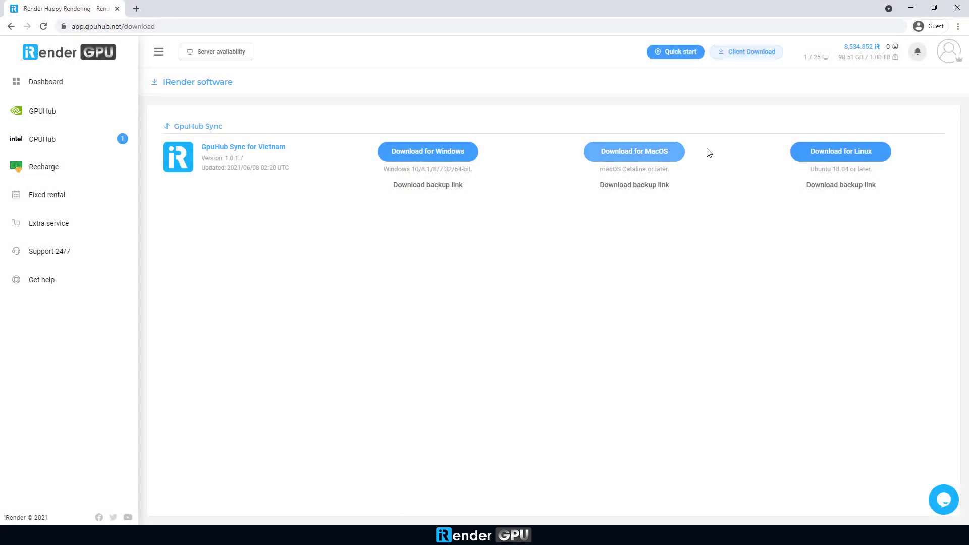
# - Download the GpuHub Sync Windows installer, run it, accept the license and install
pyautogui.click(461, 156)
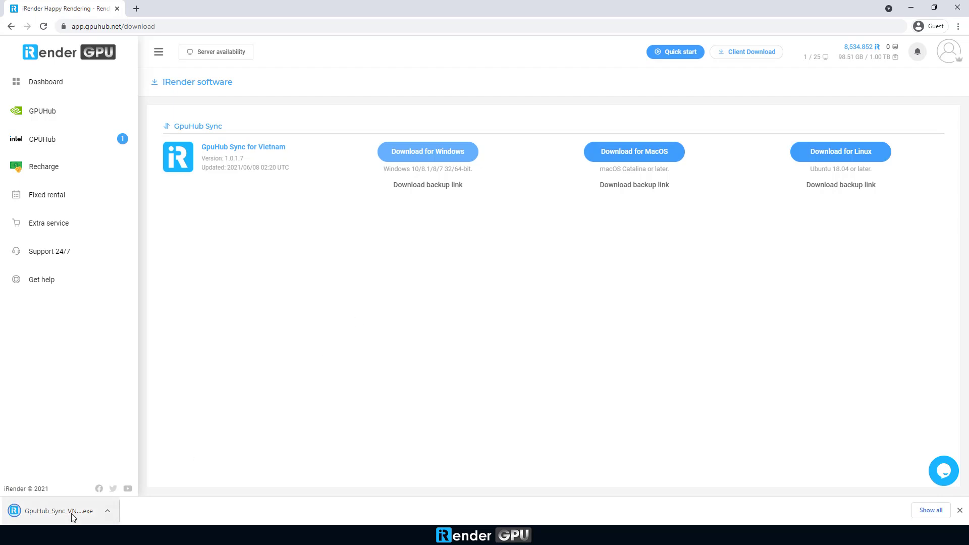
pyautogui.click(71, 512)
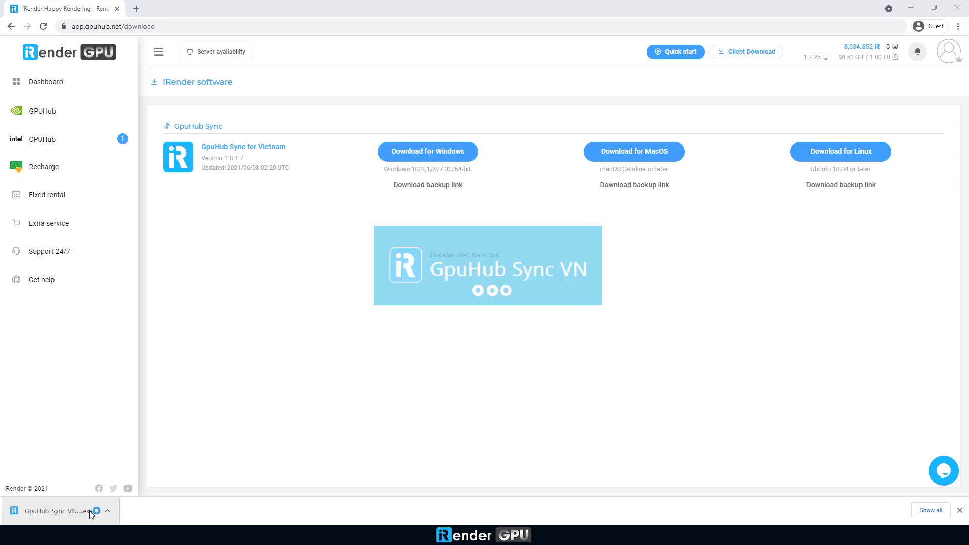
pyautogui.click(384, 344)
pyautogui.click(486, 372)
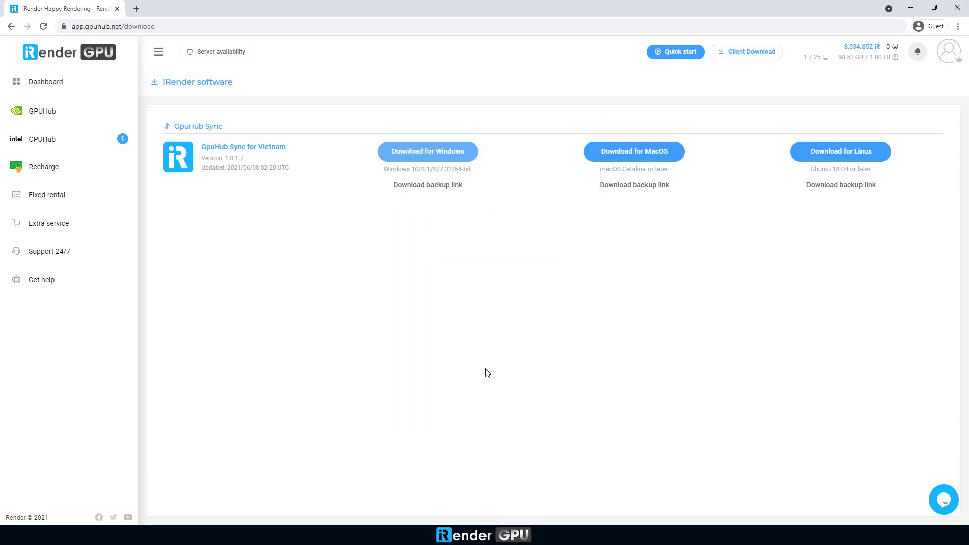
# - Launch GpuHub Sync from the desktop, sign in, and drag lion_test into Your Storage (Z:)
pyautogui.click(910, 8)
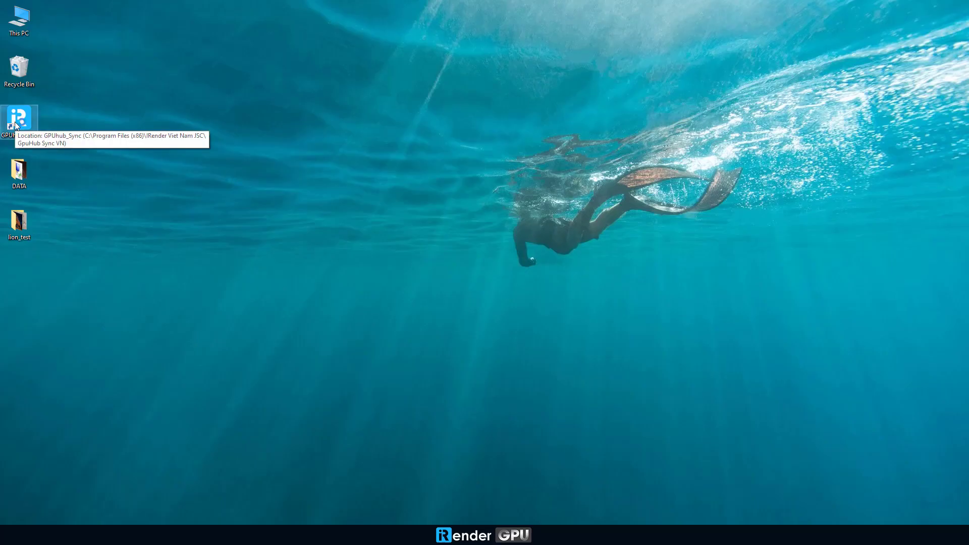
pyautogui.doubleClick(19, 118)
pyautogui.write('thanhcong')
pyautogui.press('Tab')
pyautogui.write('*********')
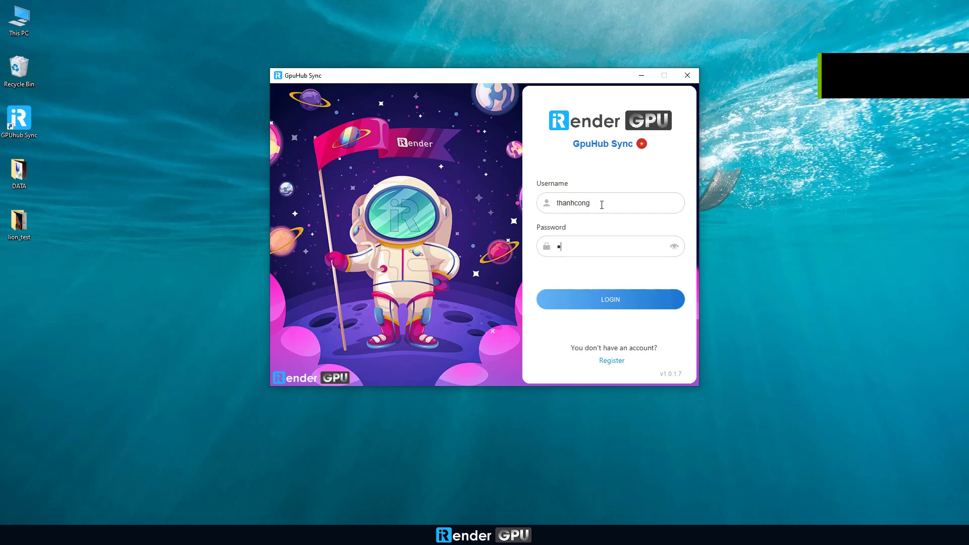
pyautogui.click(607, 300)
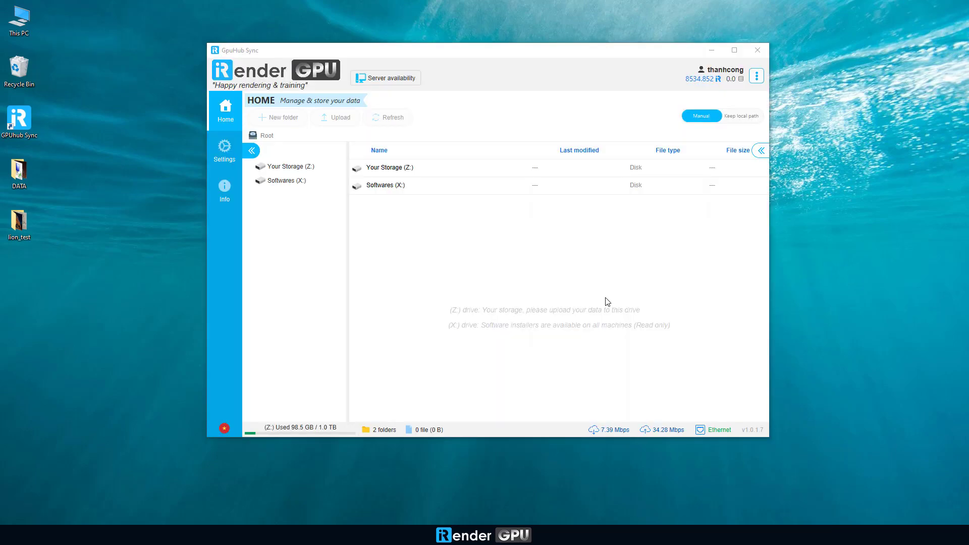
pyautogui.click(291, 166)
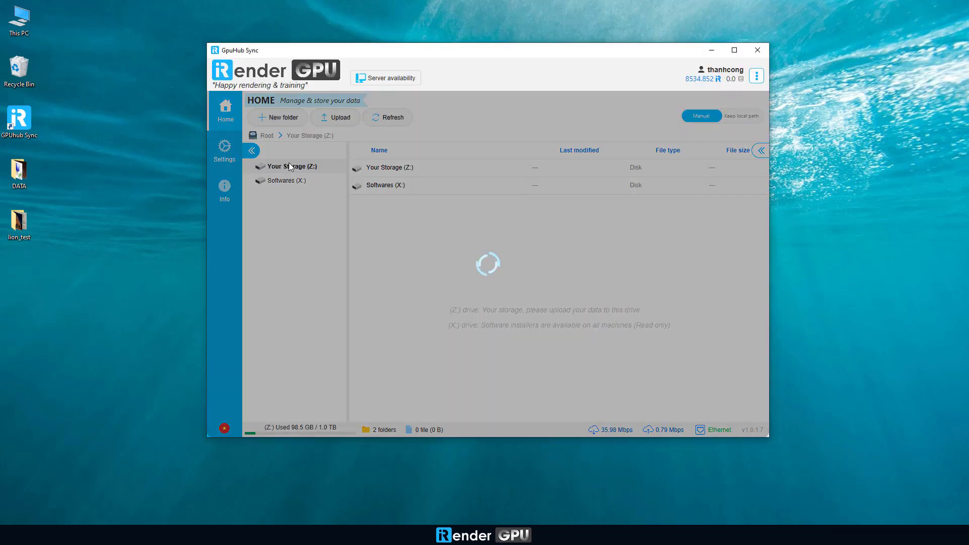
pyautogui.moveTo(18, 222); pyautogui.dragTo(440, 227)
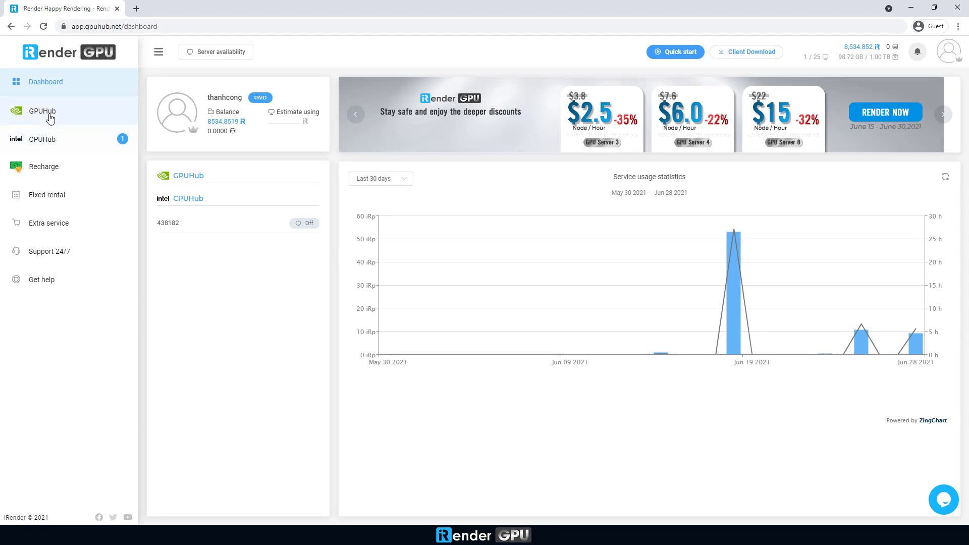
# - From the GPUHub list, create an image named 3dsmax on GPU Server 3A
pyautogui.click(50, 118)
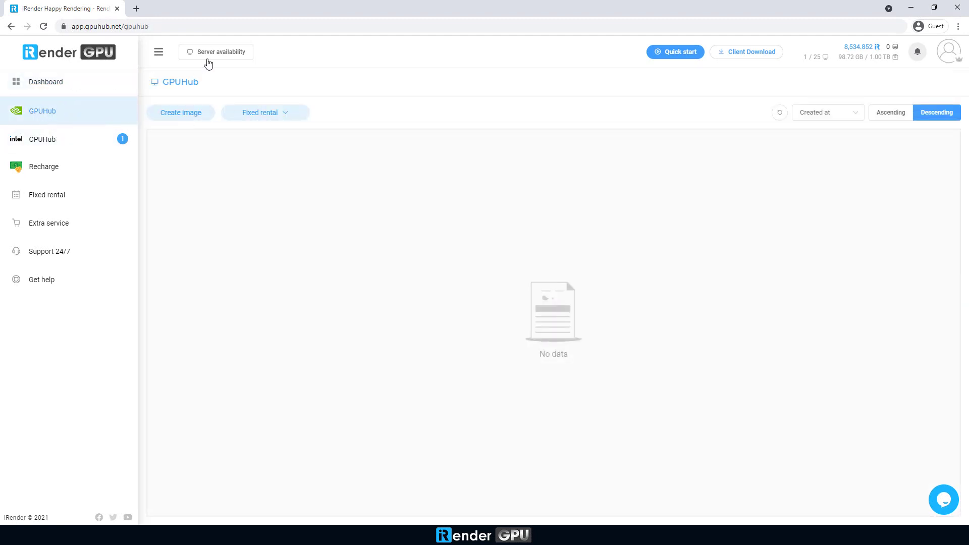
pyautogui.click(207, 62)
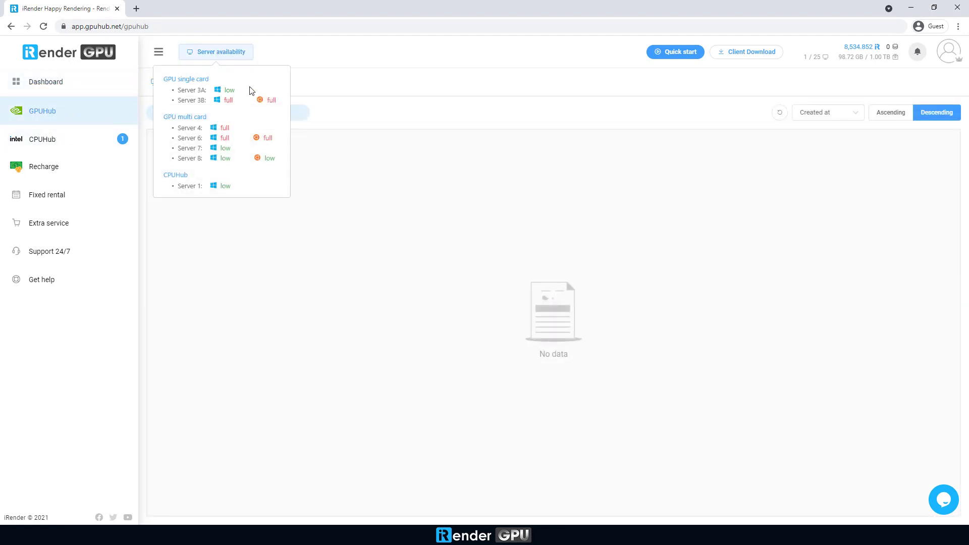
pyautogui.click(178, 116)
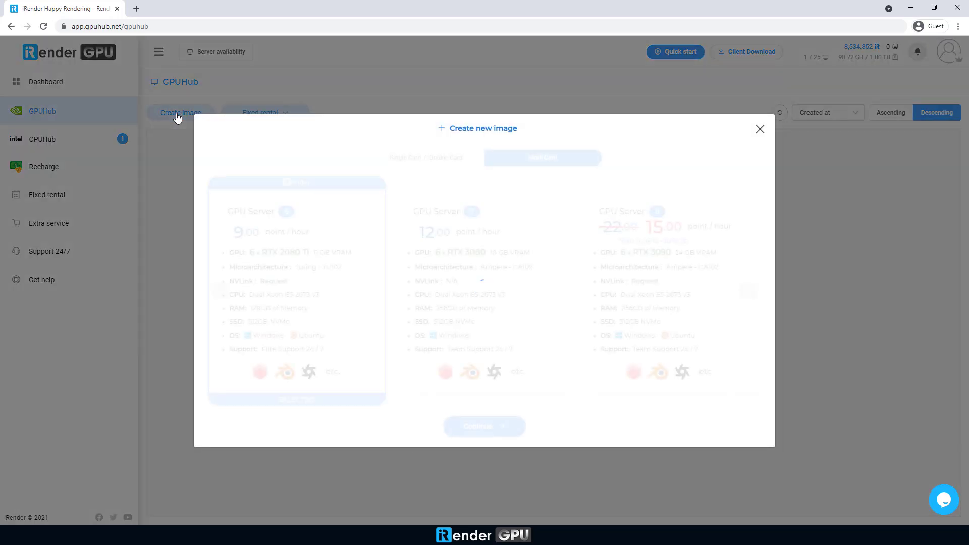
pyautogui.click(417, 159)
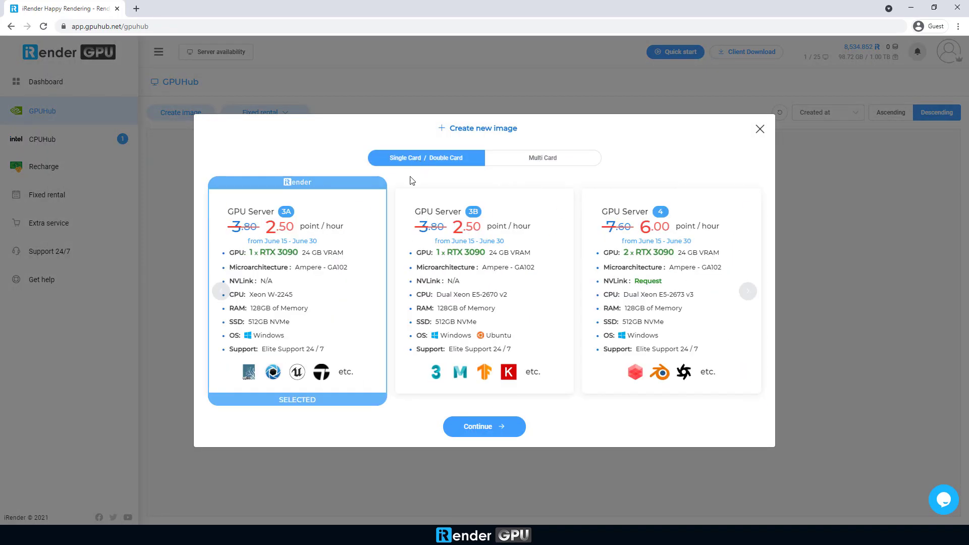
pyautogui.click(483, 426)
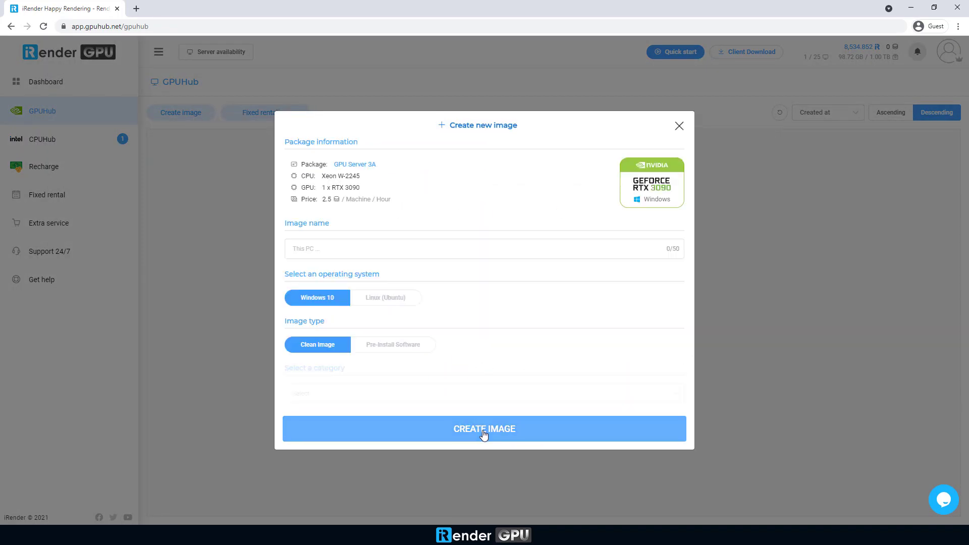
pyautogui.click(373, 246)
pyautogui.write('3dsmax')
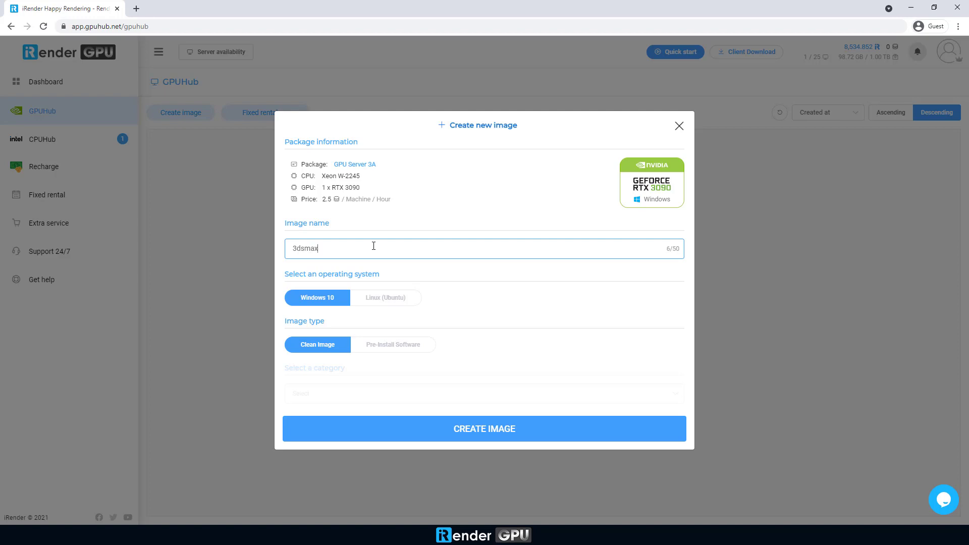
pyautogui.click(483, 430)
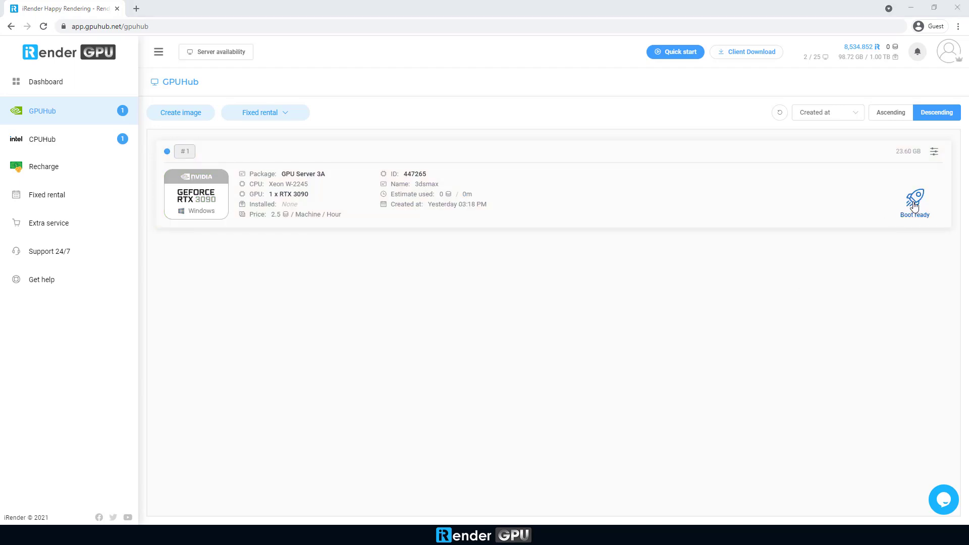
# - Boot the 3dsmax machine from its Boot ready card and confirm the Boot dialog
pyautogui.click(915, 204)
pyautogui.click(500, 362)
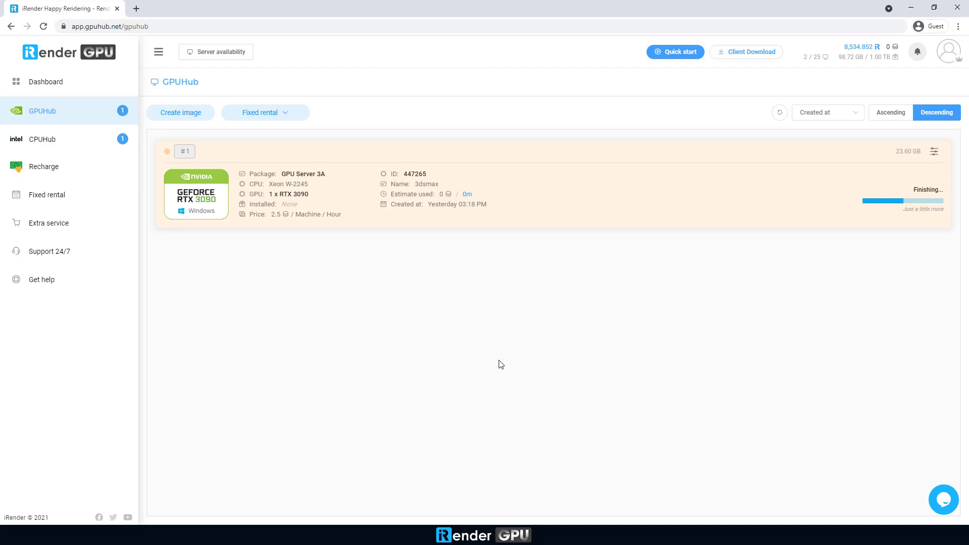
# - Download and open the machine's RDP file, enter the password, and accept the certificate warning
pyautogui.click(916, 200)
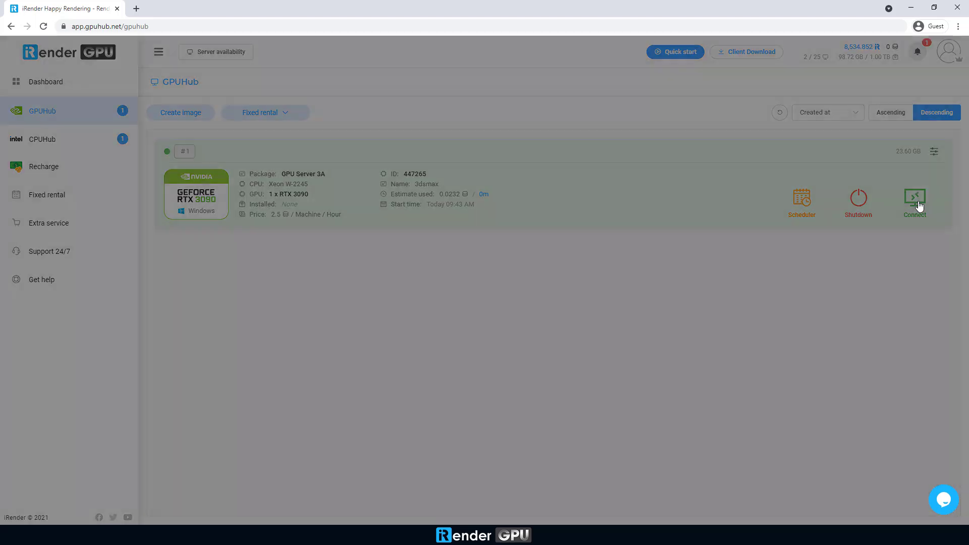
pyautogui.click(460, 422)
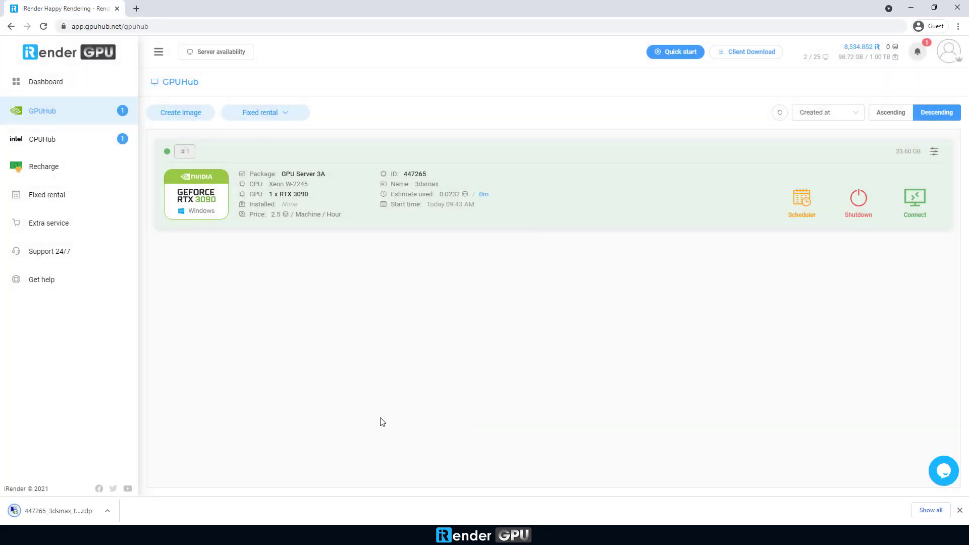
pyautogui.click(50, 511)
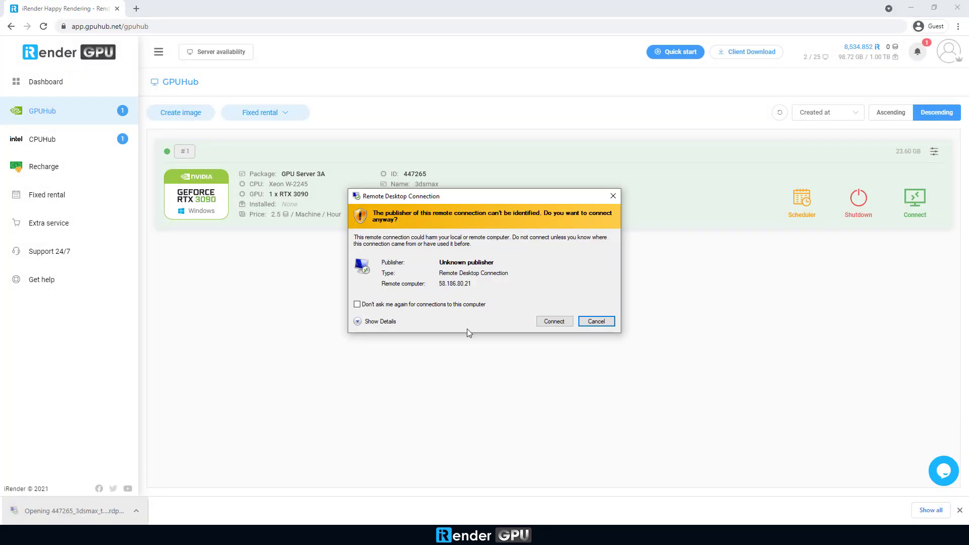
pyautogui.click(550, 321)
pyautogui.write('•••••••')
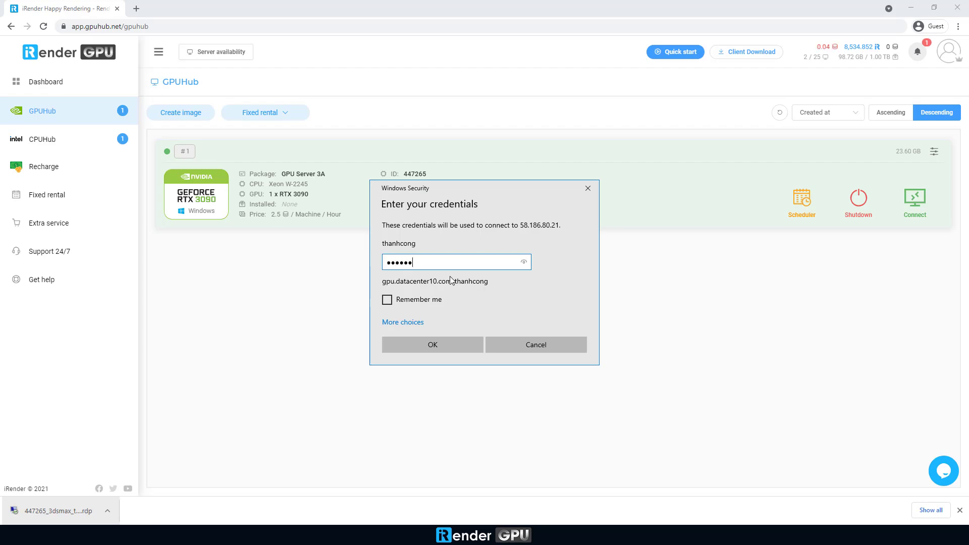
pyautogui.write('•••')
pyautogui.click(418, 345)
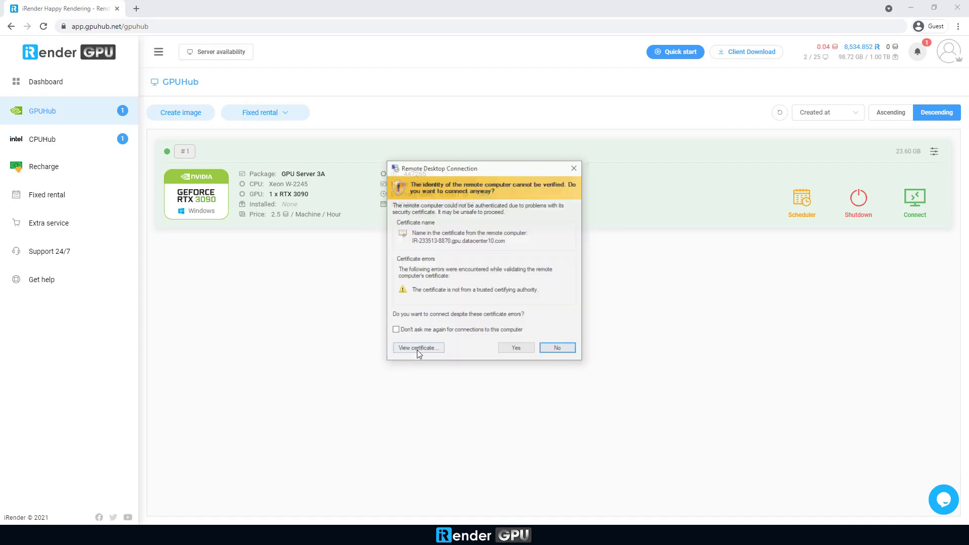
pyautogui.click(515, 349)
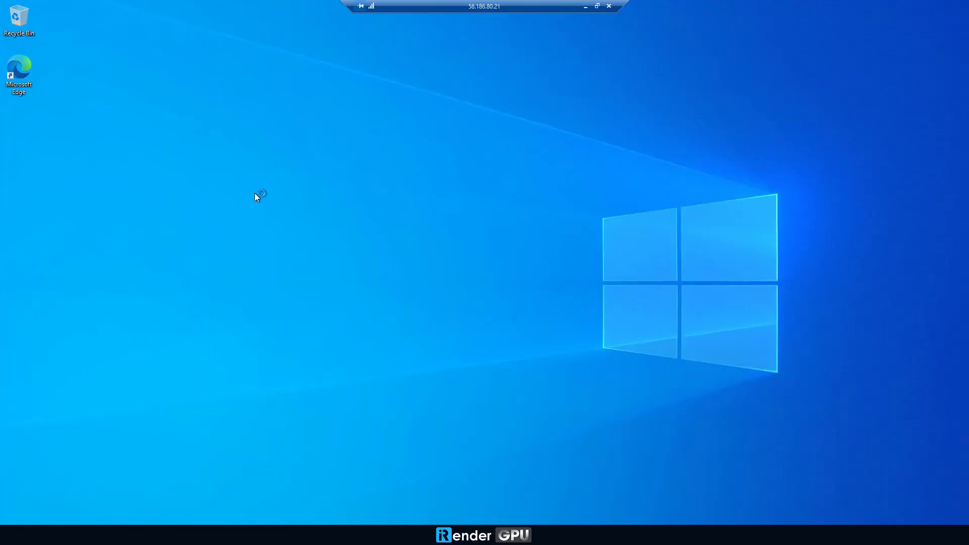
# - Refresh the remote desktop twice
pyautogui.rightClick(392, 217)
pyautogui.click(413, 243)
pyautogui.rightClick(414, 243)
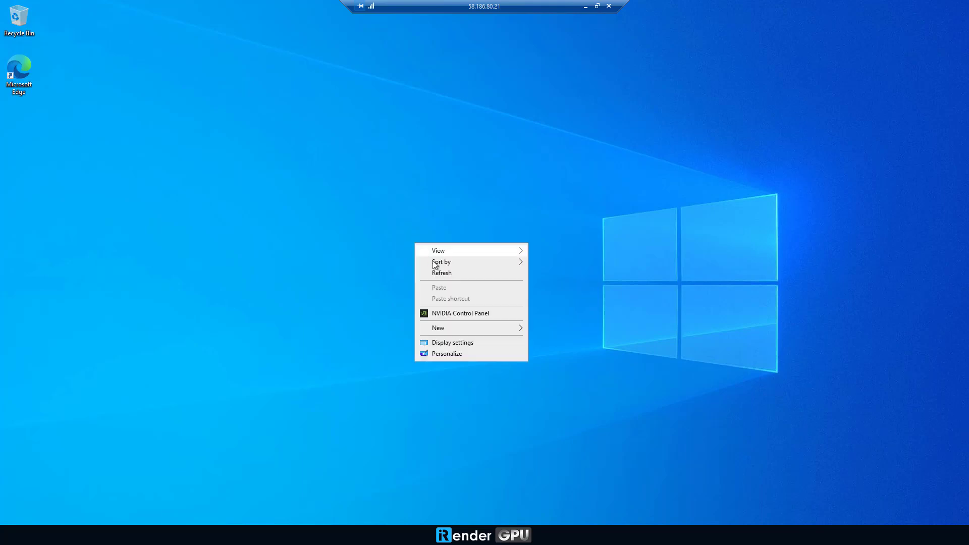
pyautogui.click(423, 273)
# - Copy the lion_test folder from Storage (Z:) and paste it onto the remote desktop
pyautogui.press('super+e')
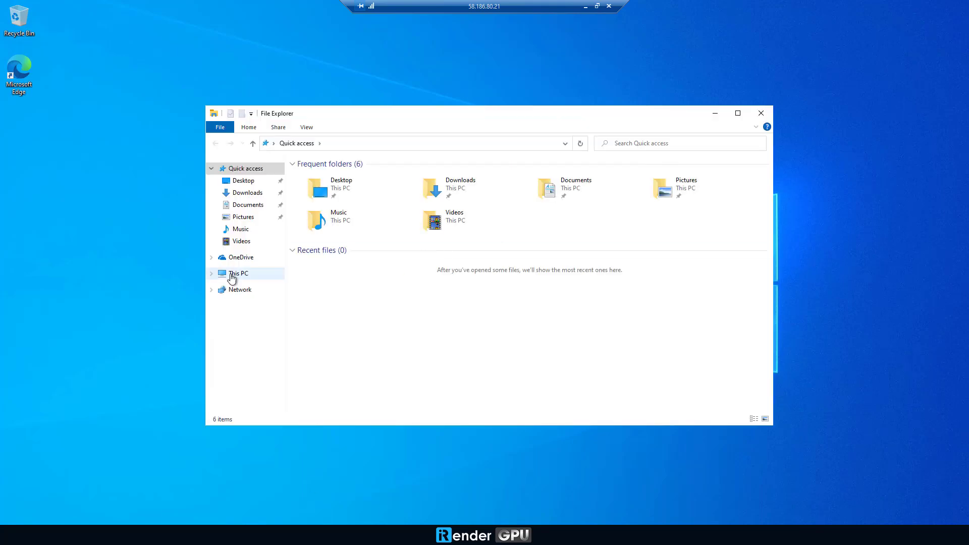
pyautogui.click(236, 273)
pyautogui.doubleClick(481, 322)
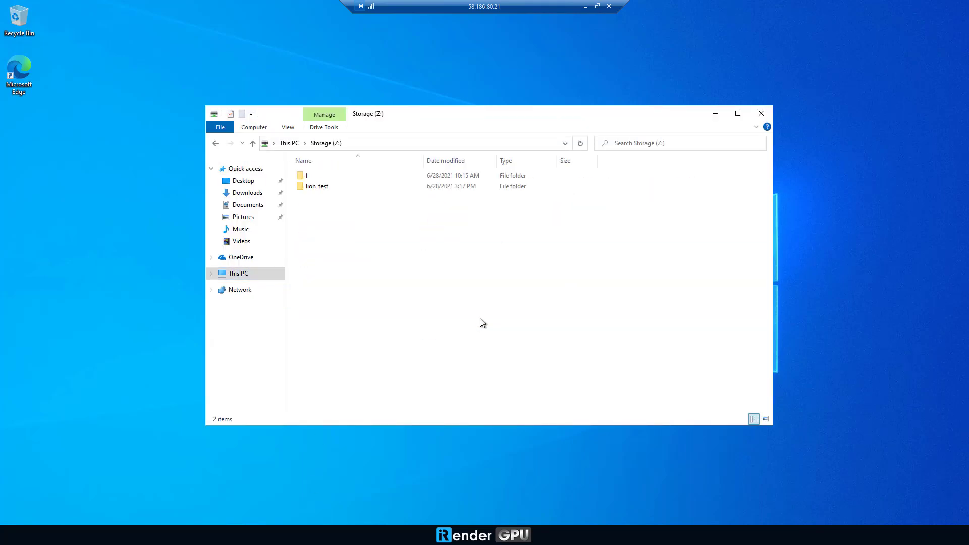
pyautogui.click(318, 187)
pyautogui.rightClick(317, 187)
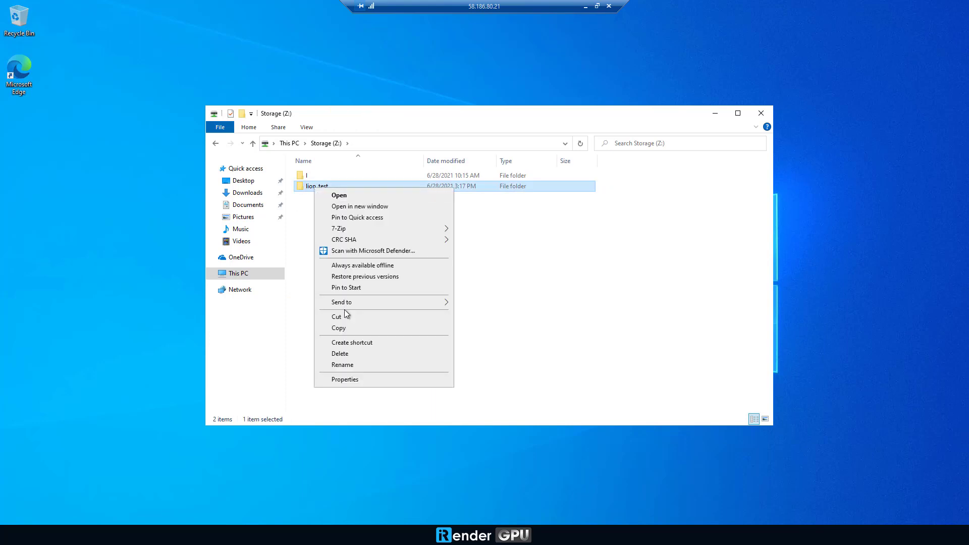
pyautogui.click(337, 327)
pyautogui.rightClick(49, 168)
pyautogui.click(72, 208)
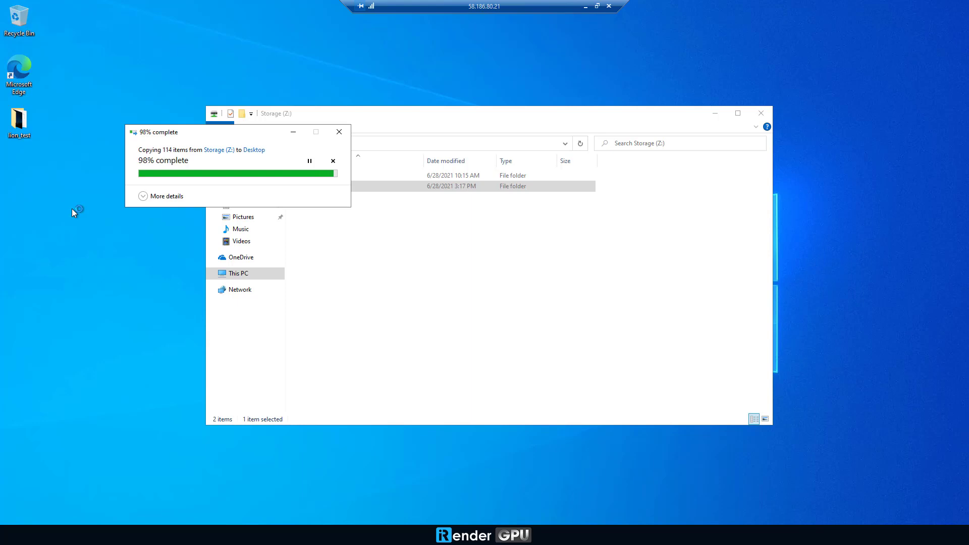
# - Refresh the desktop twice once the copy has finished
pyautogui.rightClick(140, 192)
pyautogui.click(150, 222)
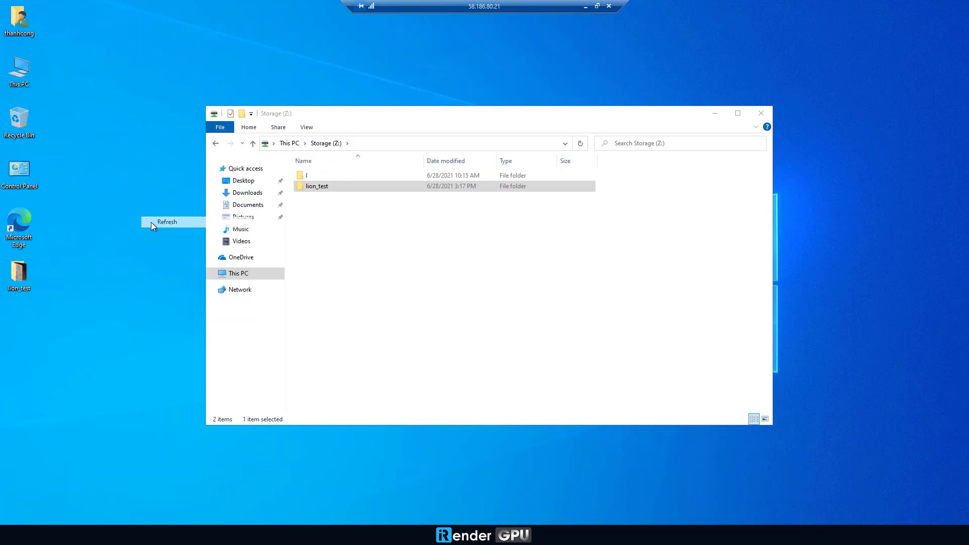
pyautogui.rightClick(128, 210)
pyautogui.click(150, 241)
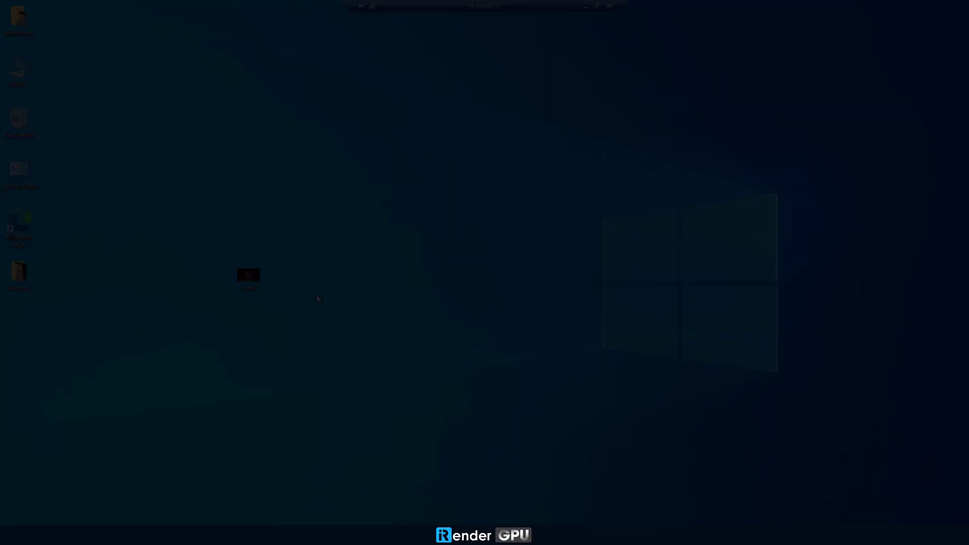
# - Copy the Final render image
pyautogui.rightClick(316, 295)
pyautogui.click(341, 323)
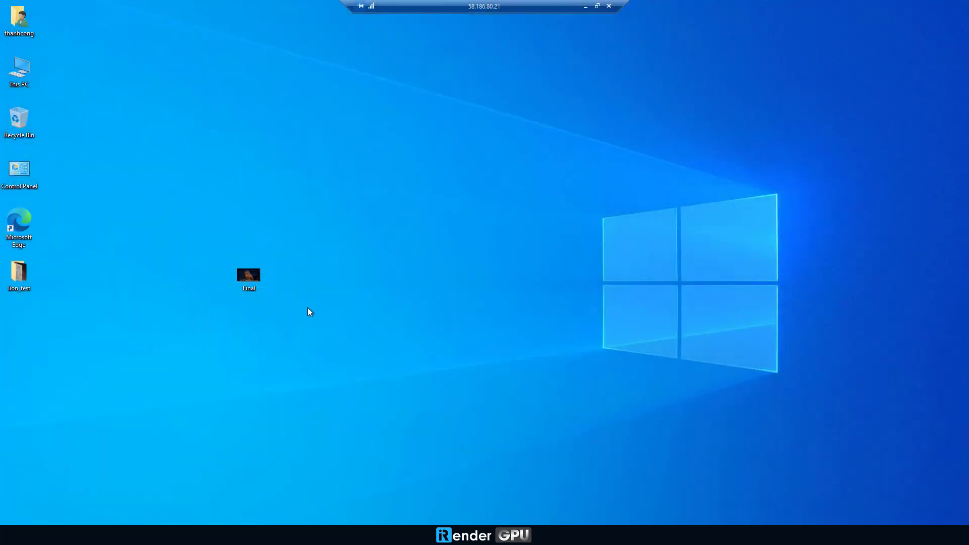
pyautogui.rightClick(253, 273)
pyautogui.click(287, 466)
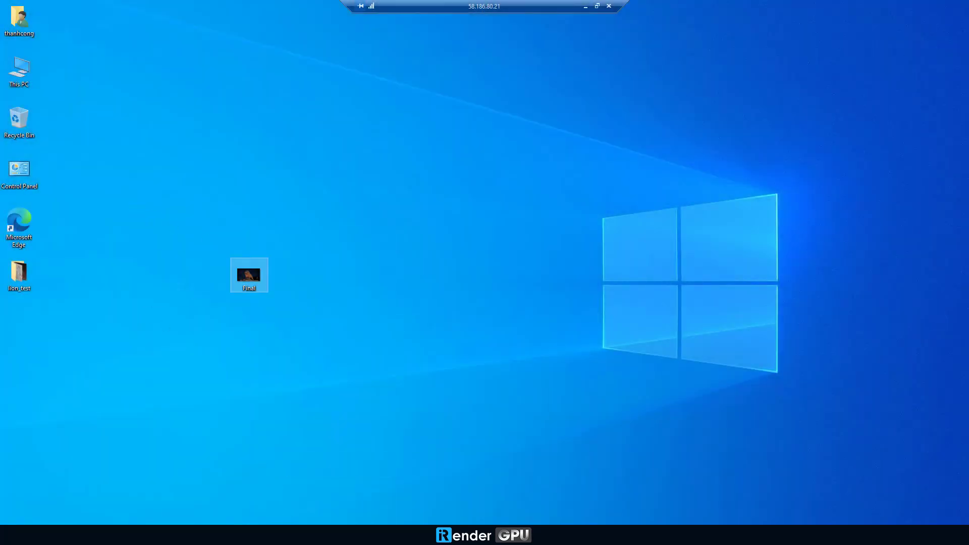
# - Create a new folder named Output on the Storage (Z:) drive
pyautogui.click(238, 273)
pyautogui.doubleClick(486, 326)
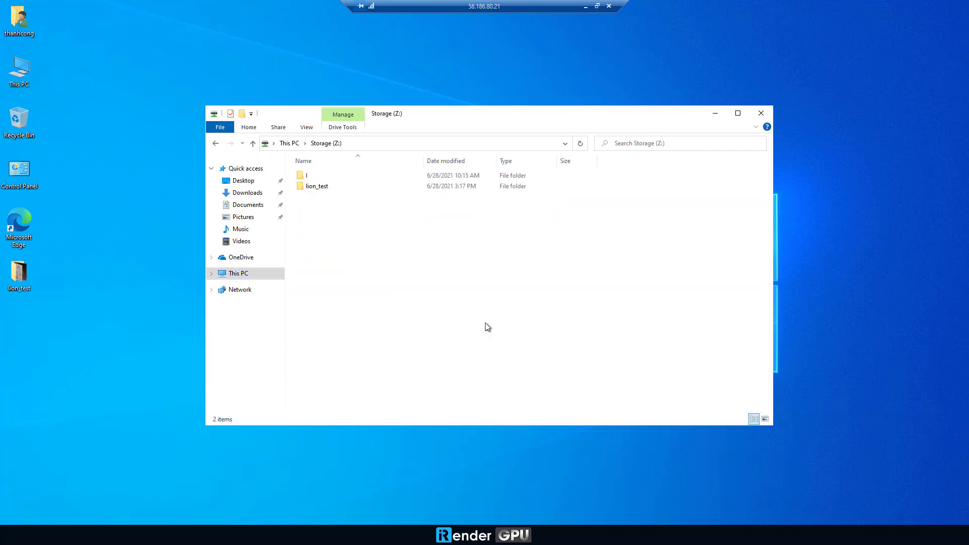
pyautogui.rightClick(342, 234)
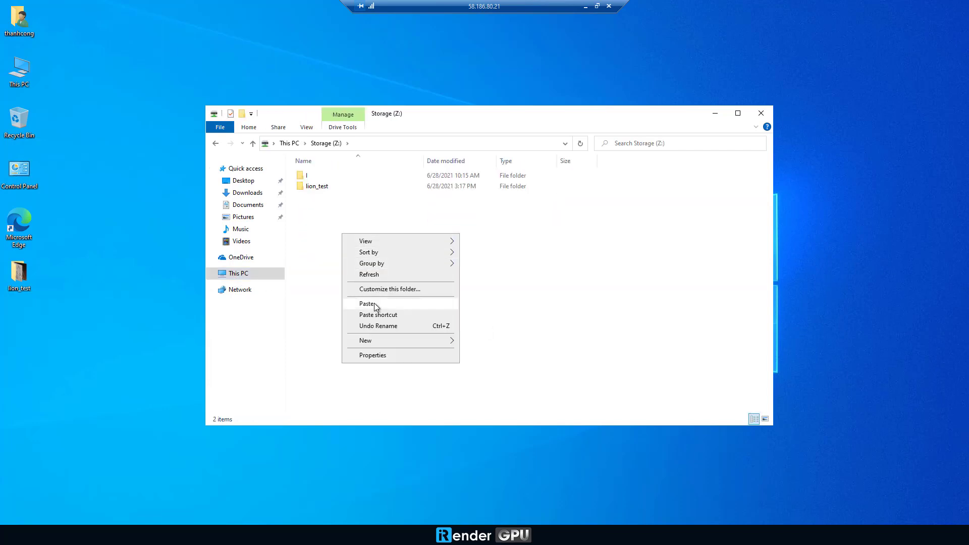
pyautogui.click(315, 222)
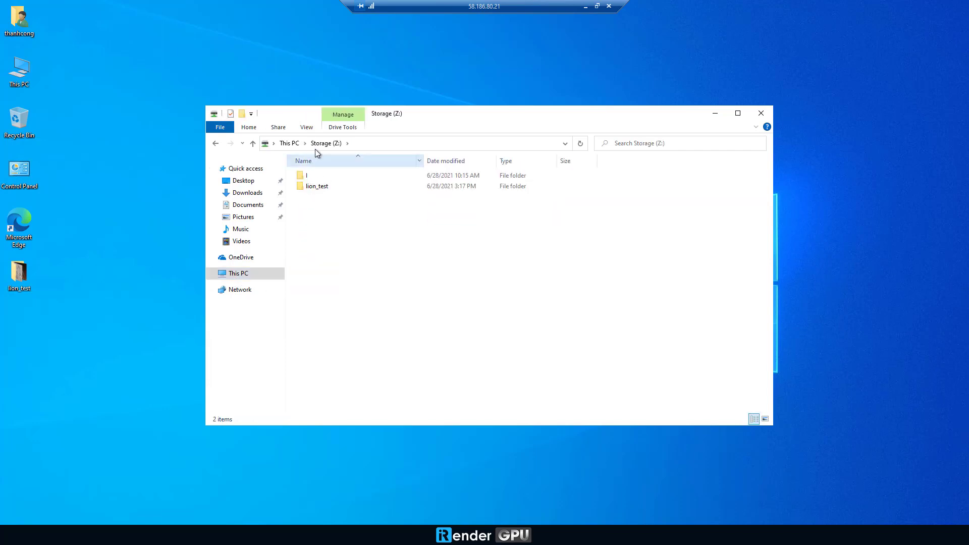
pyautogui.click(249, 127)
pyautogui.click(443, 148)
pyautogui.write('Outp')
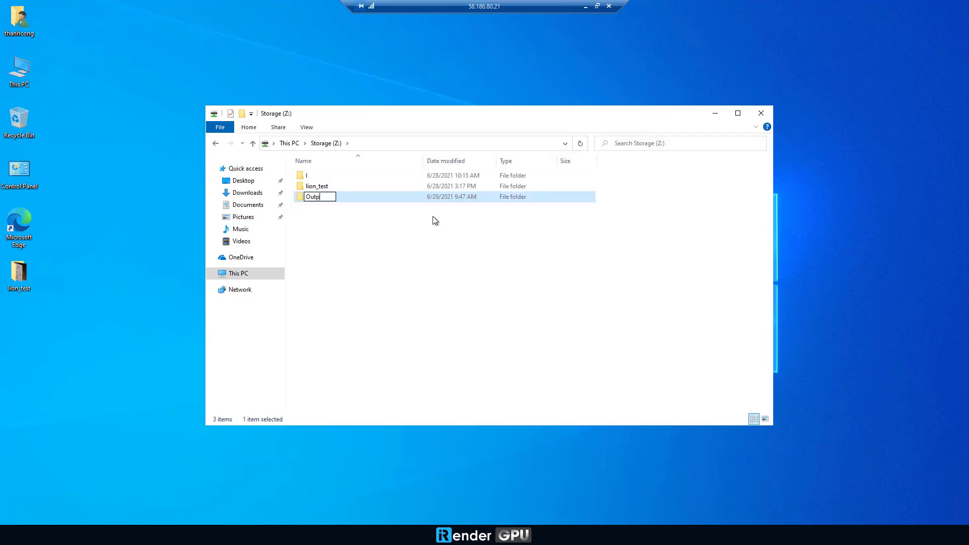
pyautogui.write('ut')
pyautogui.press('Return')
pyautogui.press('Return')
# - Paste Final.jpg into the Output folder and minimize the remote session
pyautogui.rightClick(339, 226)
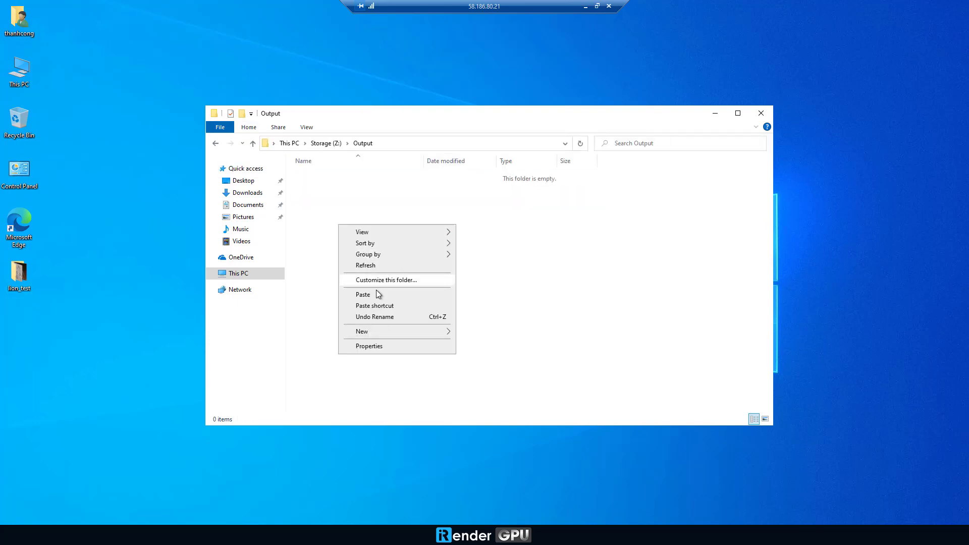
pyautogui.click(377, 292)
pyautogui.click(379, 290)
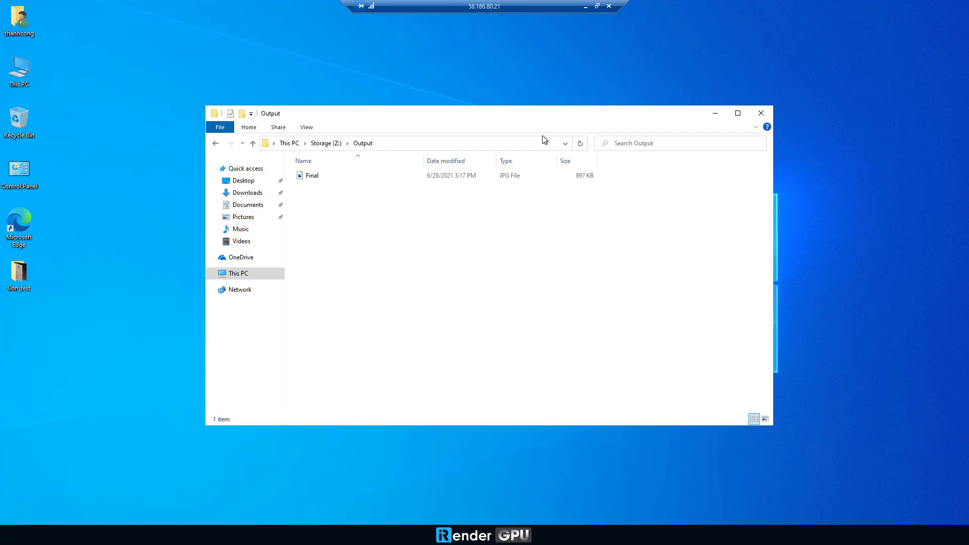
pyautogui.click(586, 6)
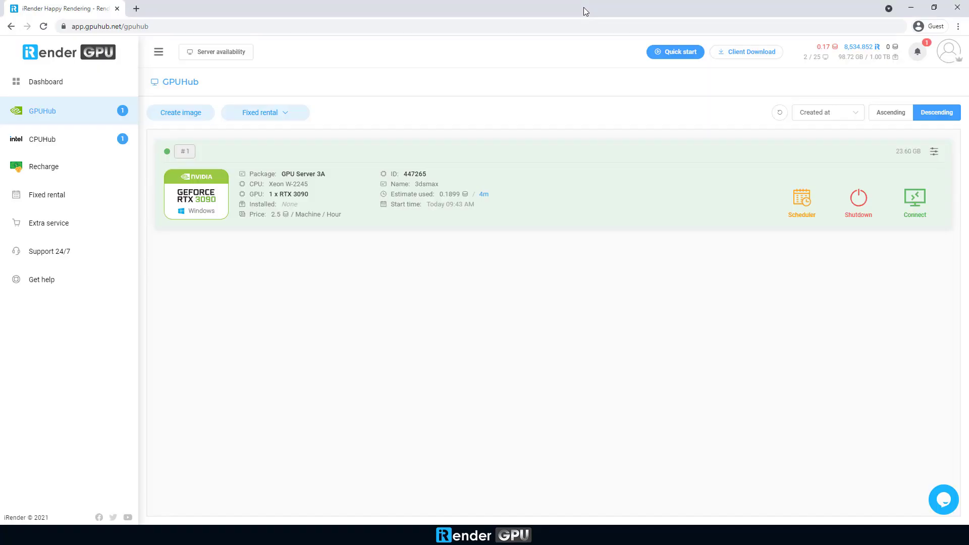
# - In GpuHub Sync, download the cloud Output folder to the local Desktop
pyautogui.click(906, 5)
pyautogui.doubleClick(23, 119)
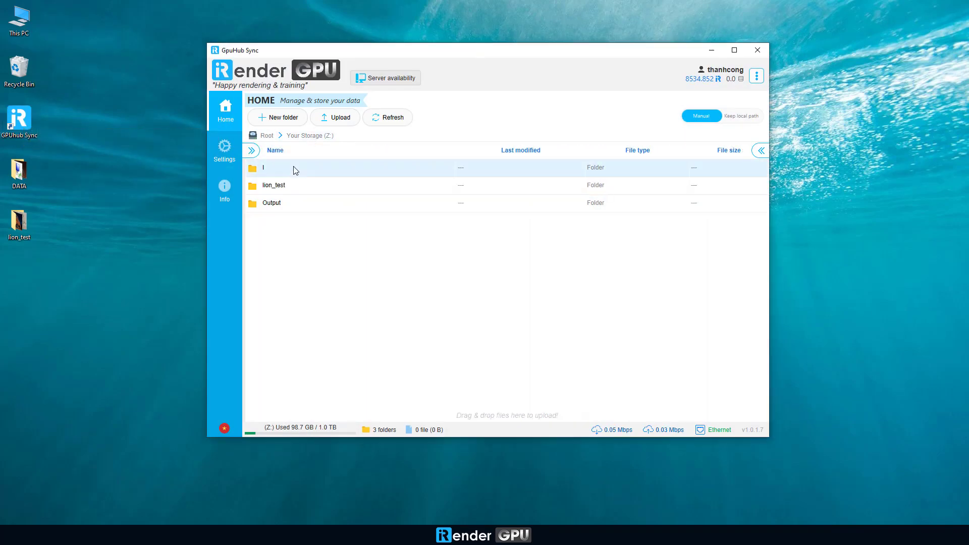
pyautogui.rightClick(284, 202)
pyautogui.click(310, 208)
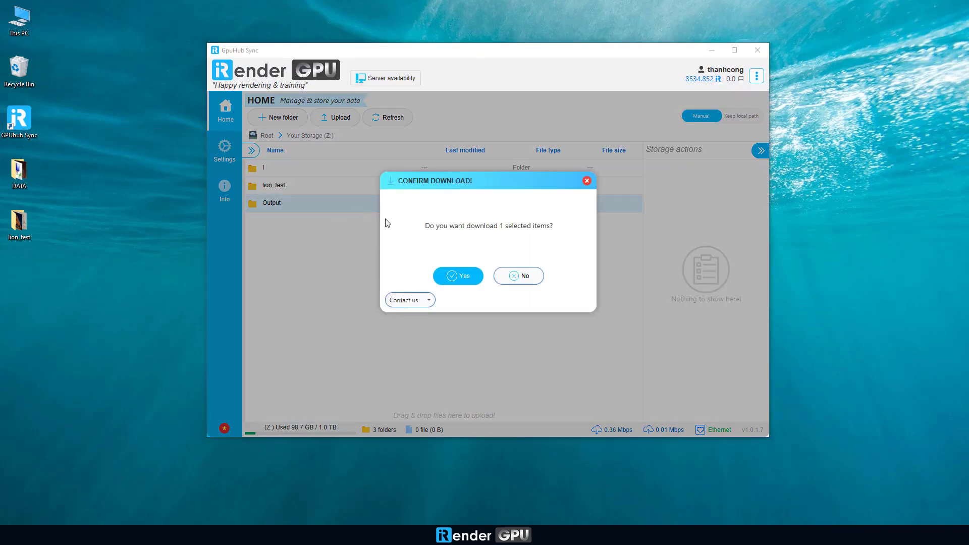
pyautogui.click(461, 275)
pyautogui.scroll(3, 252, 202)
pyautogui.scroll(2, 252, 202)
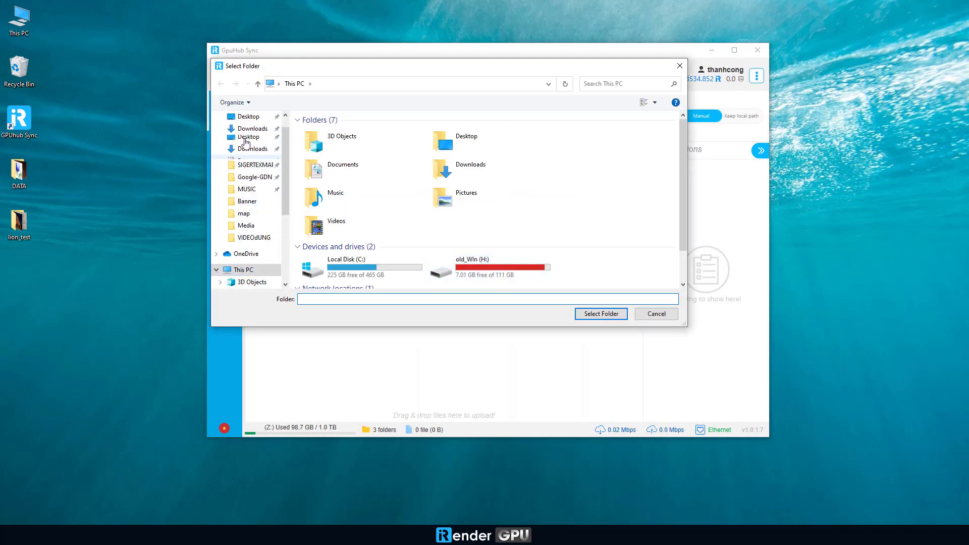
pyautogui.click(248, 136)
pyautogui.click(591, 319)
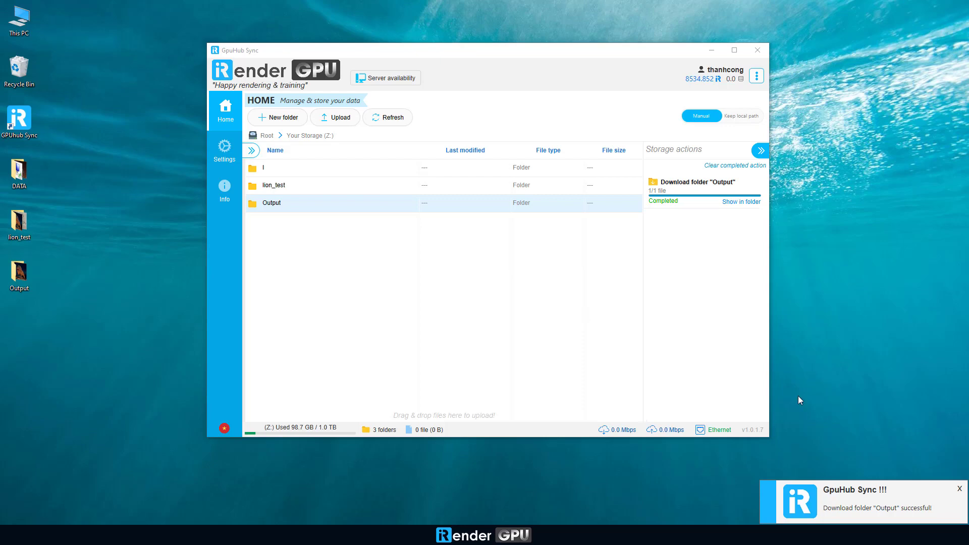
# - Open the downloaded Output folder on the Desktop to confirm Final.jpg arrived
pyautogui.doubleClick(34, 274)
pyautogui.click(120, 128)
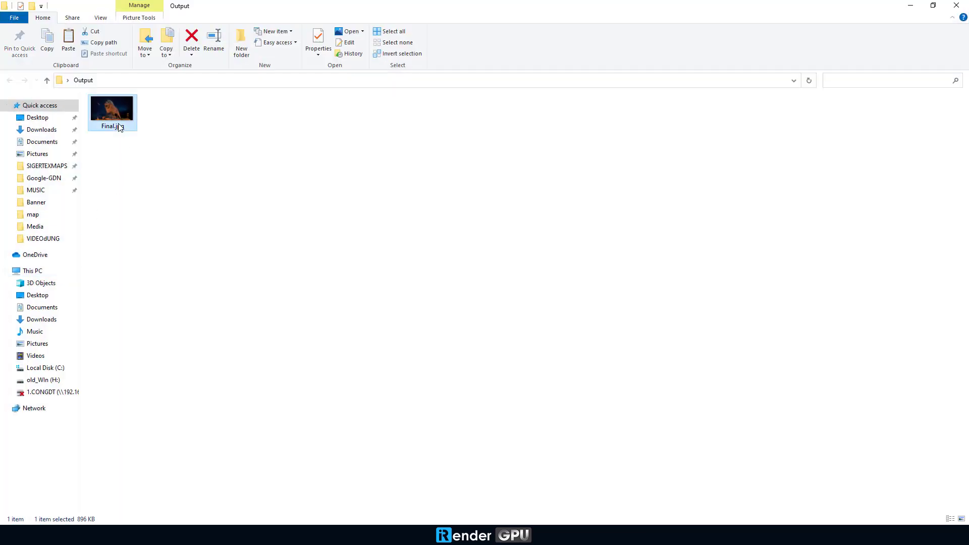
pyautogui.click(964, 6)
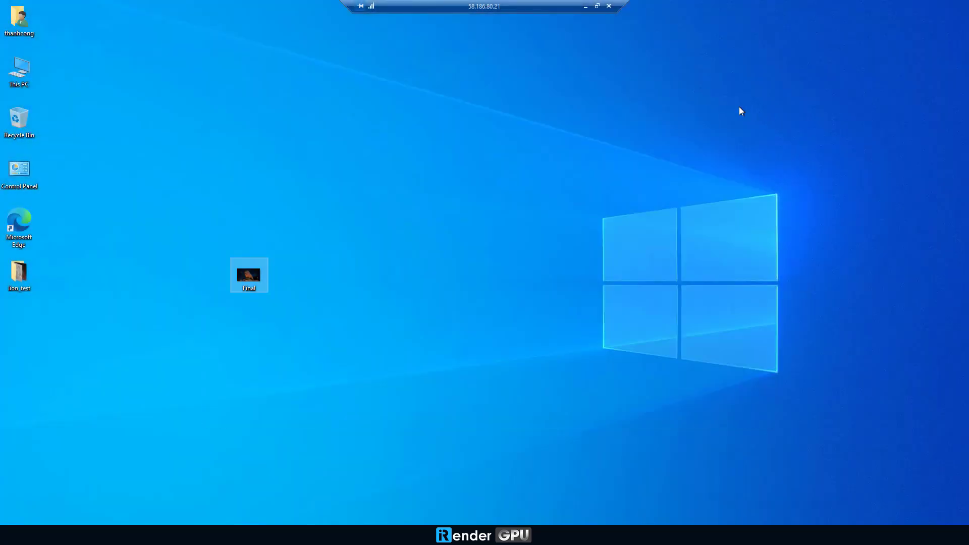
# - Disconnect and end the Remote Desktop session to GPU Server 3A
pyautogui.click(268, 272)
pyautogui.click(608, 6)
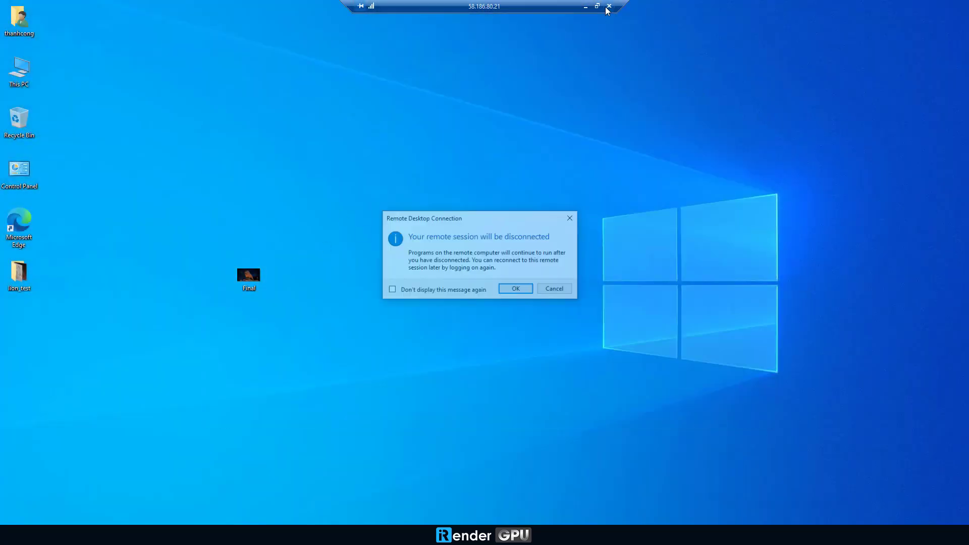
pyautogui.click(516, 290)
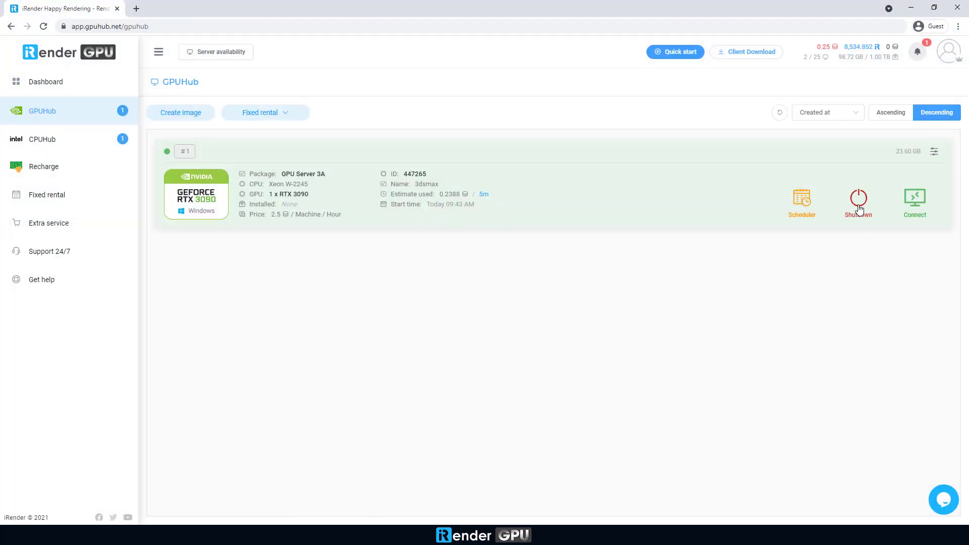
# - Shut down GPU Server 3A and submit the feedback rating with comment 'Th'
pyautogui.click(858, 205)
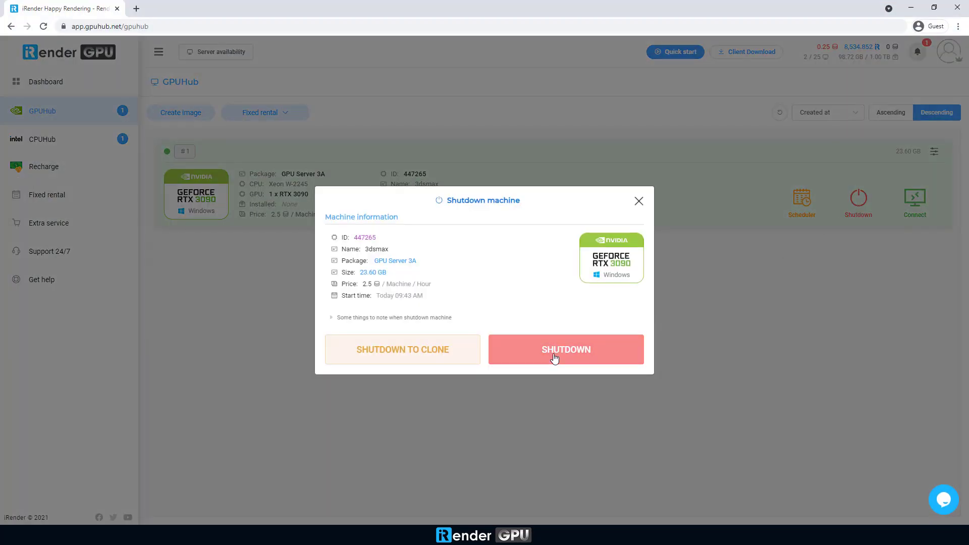
pyautogui.click(554, 358)
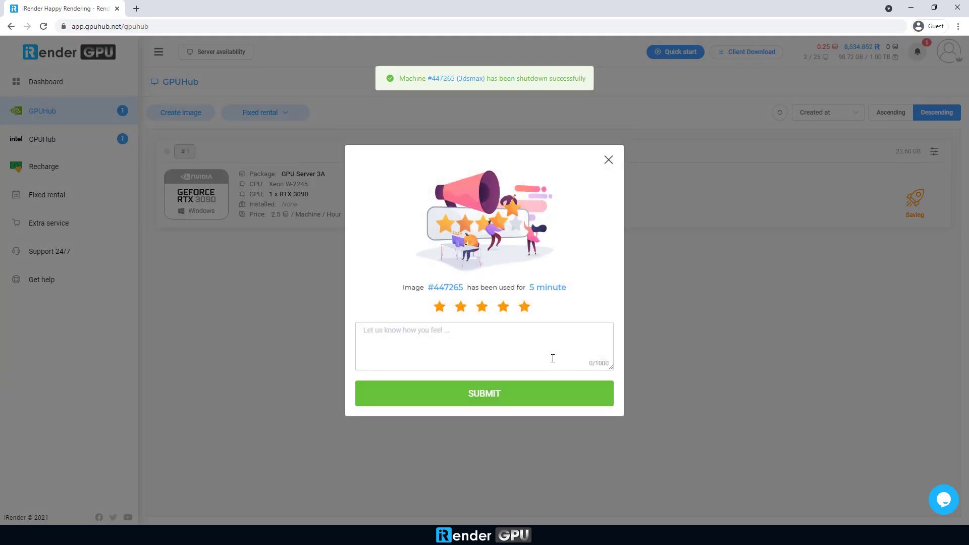
pyautogui.click(512, 342)
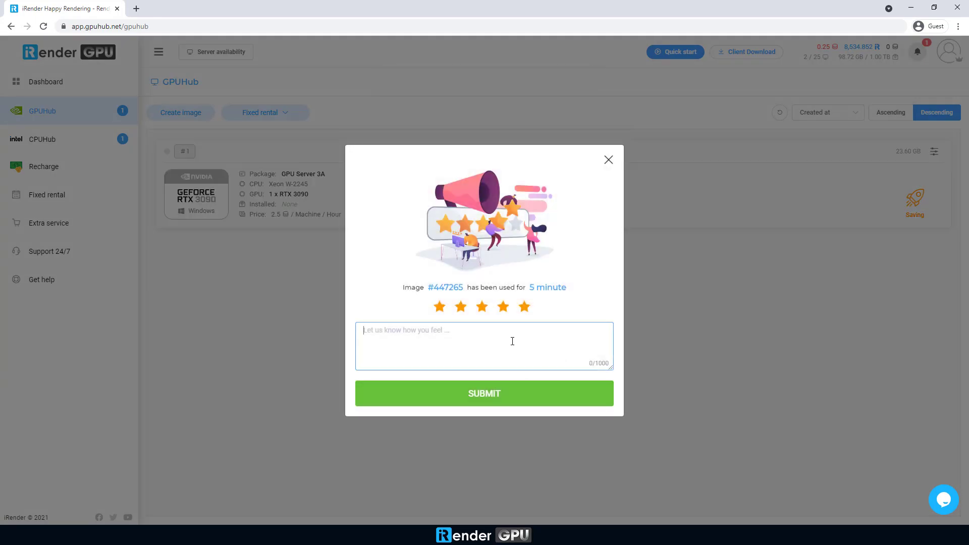
pyautogui.write('Thank u!')
pyautogui.click(490, 400)
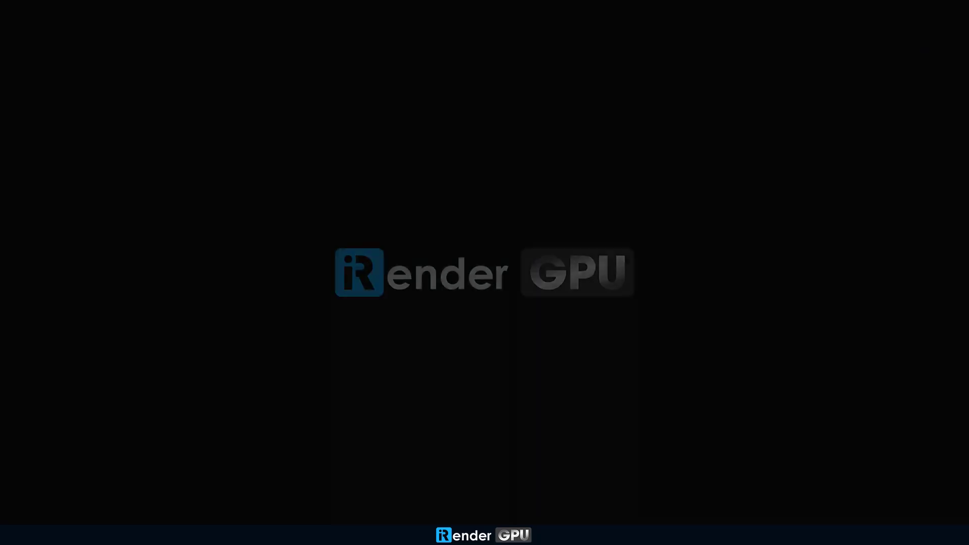